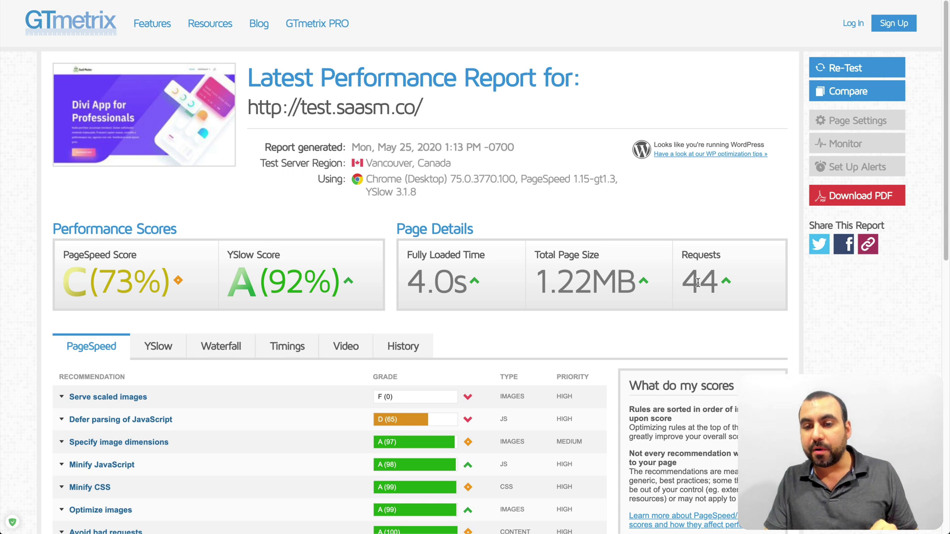
Highlight the 44 requests figure in the GTmetrix report, then clear the selection.
double_click(718, 282)
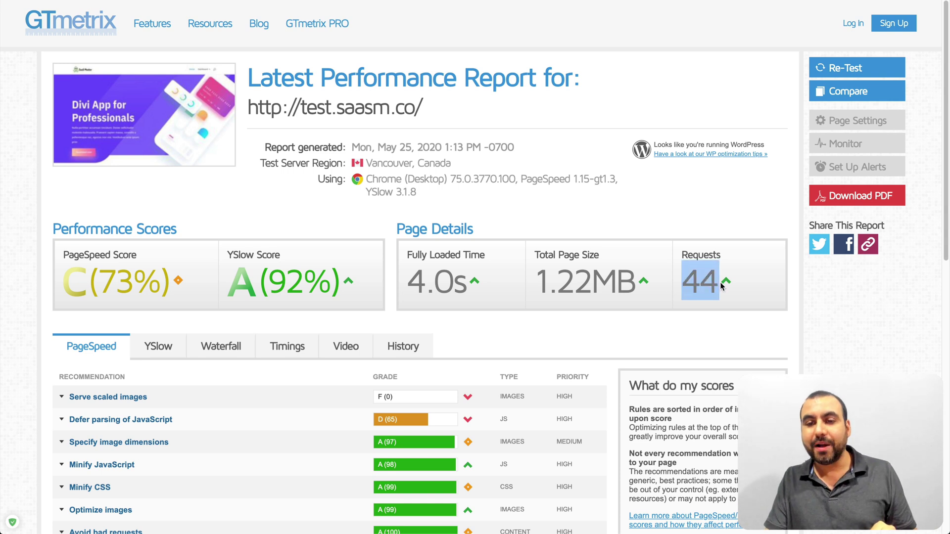
click(724, 319)
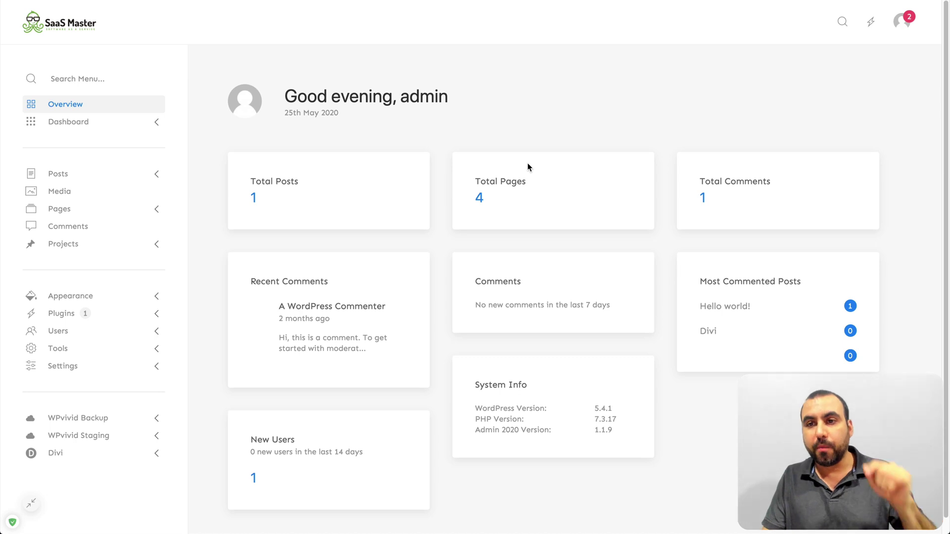
click(902, 24)
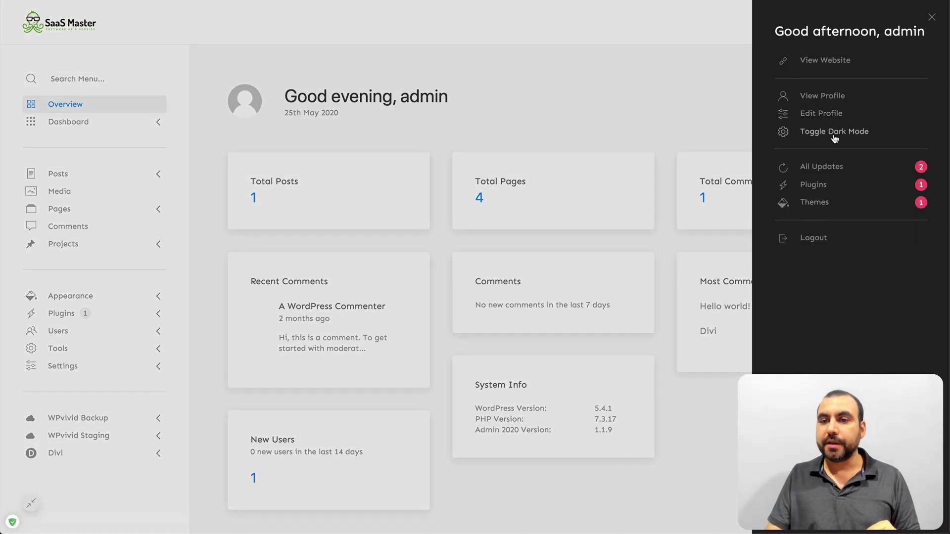
click(821, 134)
click(651, 120)
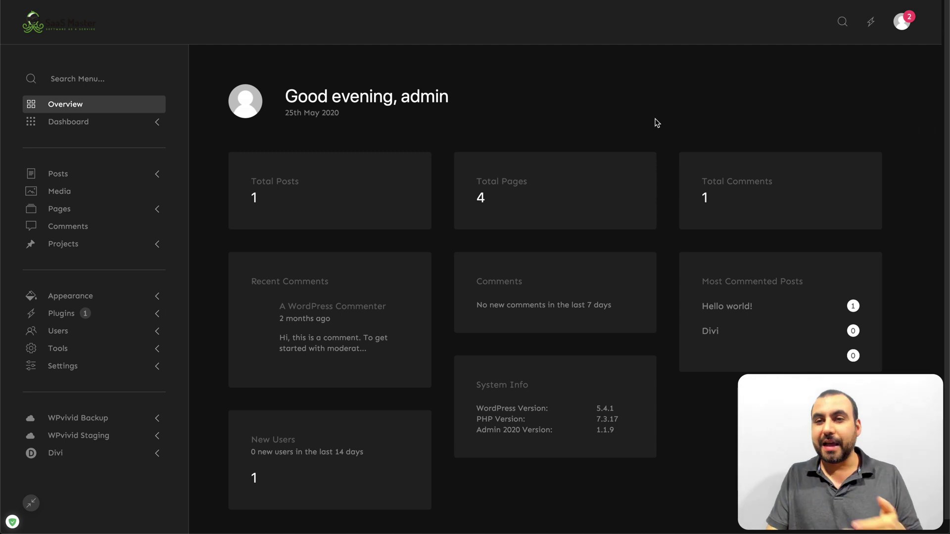
click(903, 25)
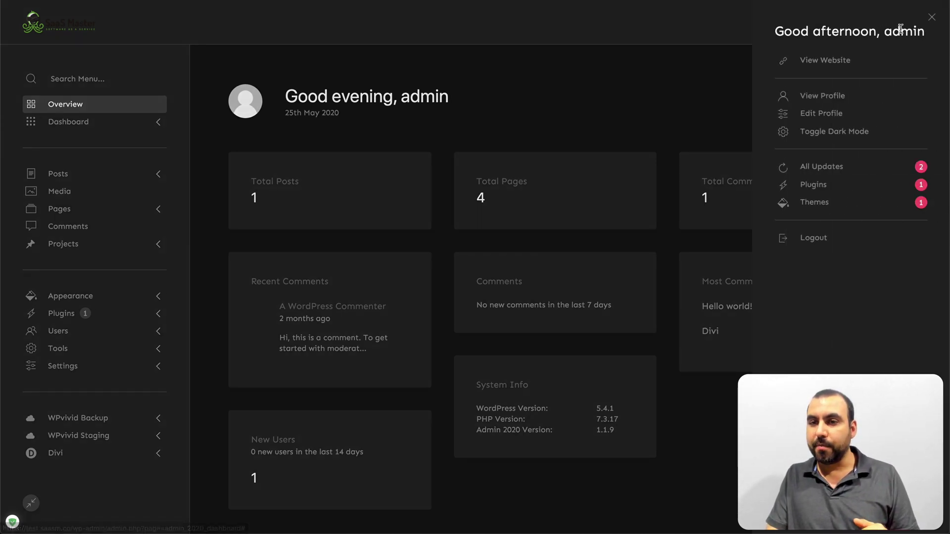
click(833, 134)
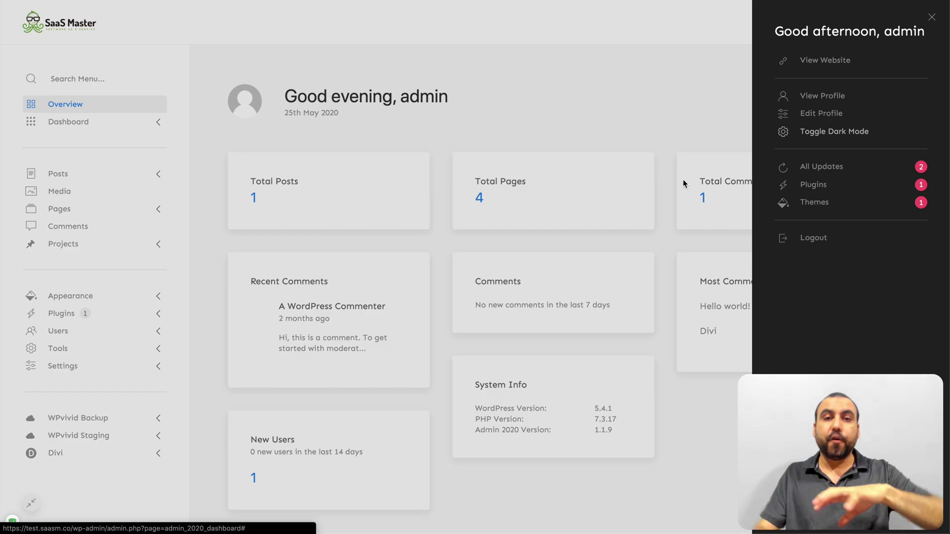
click(642, 131)
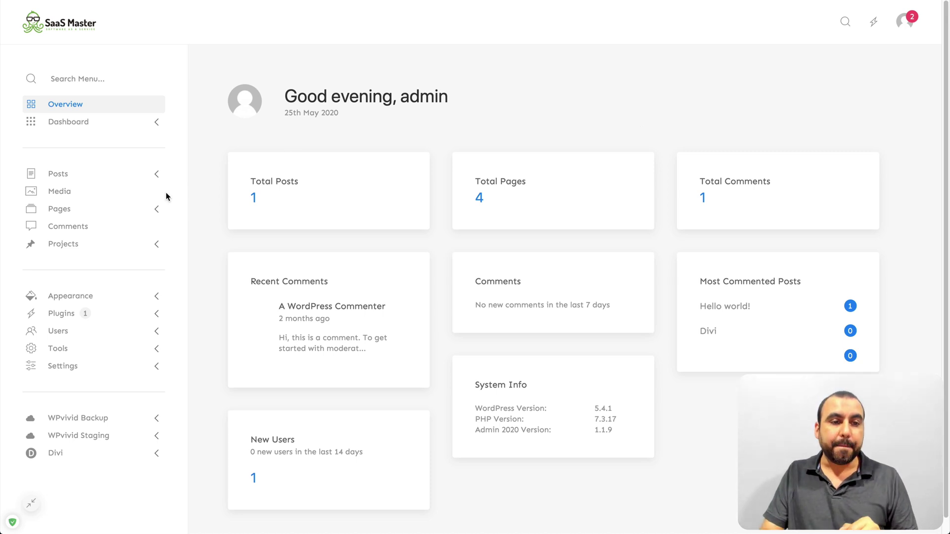
Browse the Media Library, go back to Overview, and expand the Settings subpages.
click(94, 197)
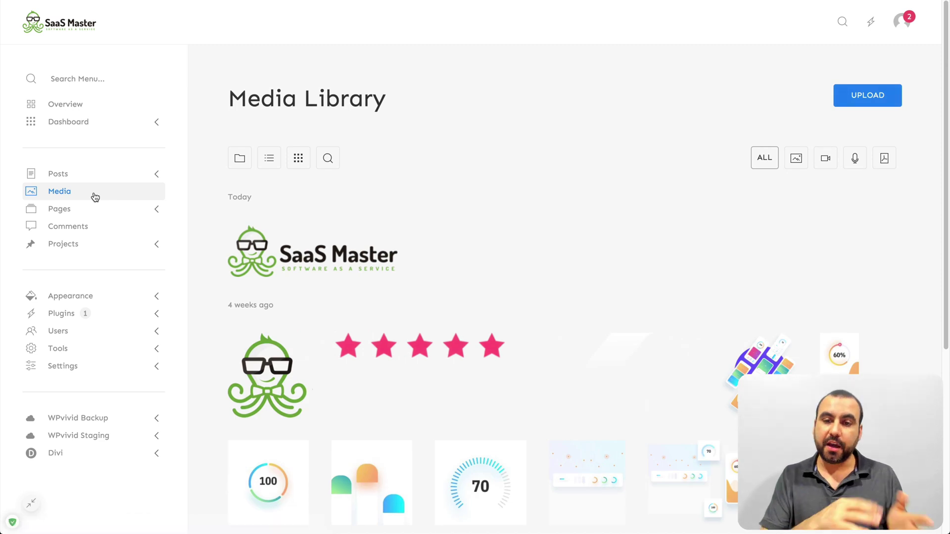
scroll(118, 238, down, 5)
scroll(386, 325, up, 5)
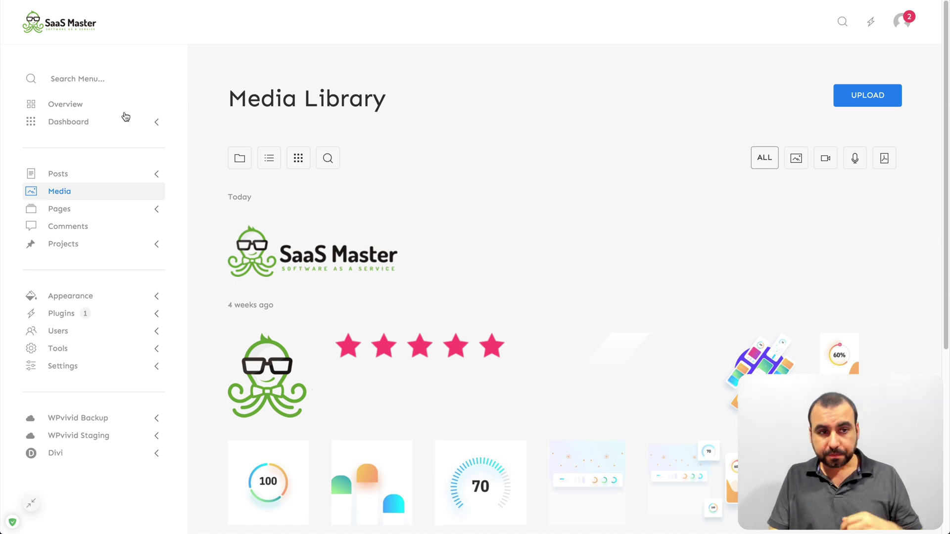
click(89, 103)
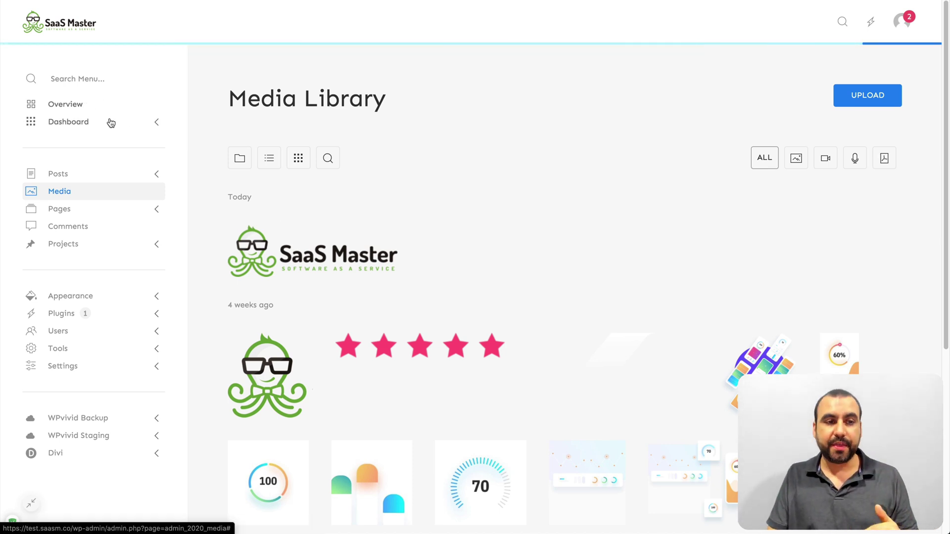
click(106, 371)
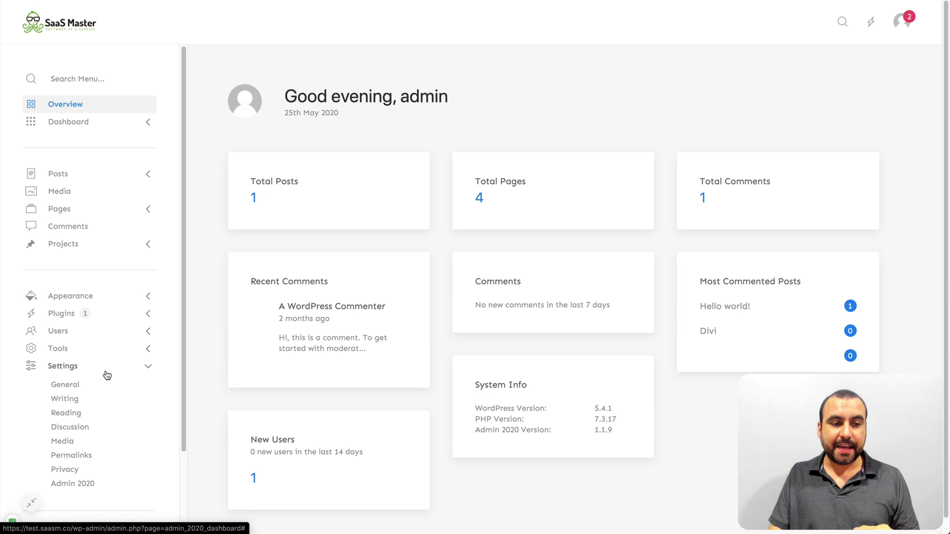
scroll(106, 375, down, 3)
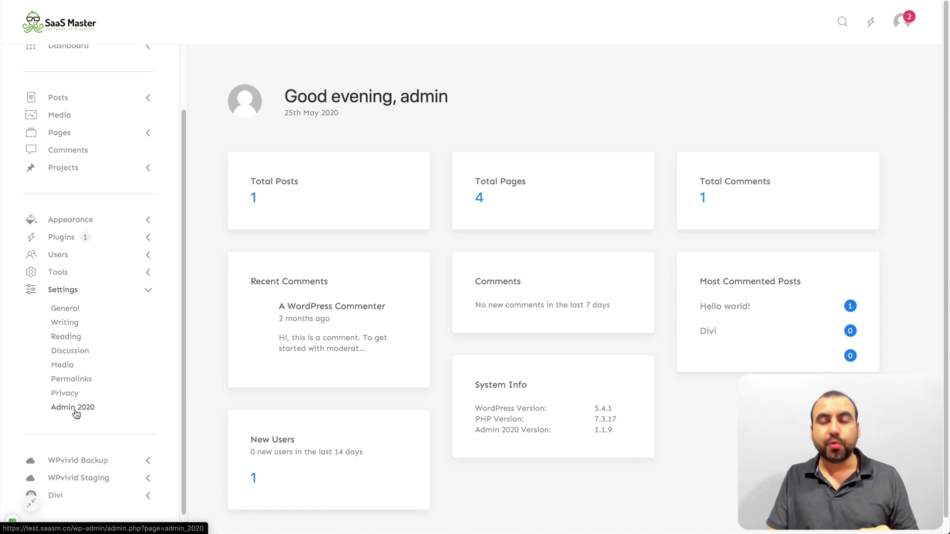
Open the Admin 2020 page under Settings.
click(75, 413)
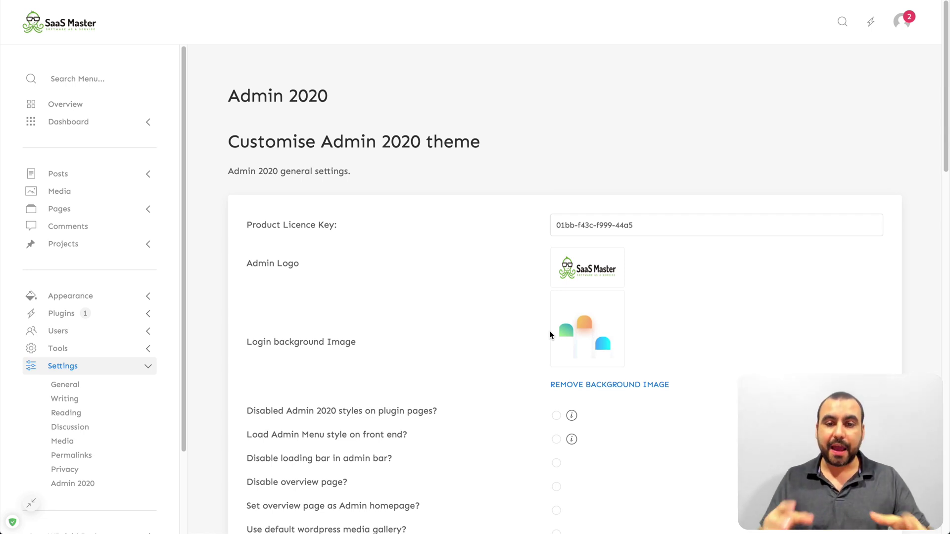
scroll(549, 335, down, 1)
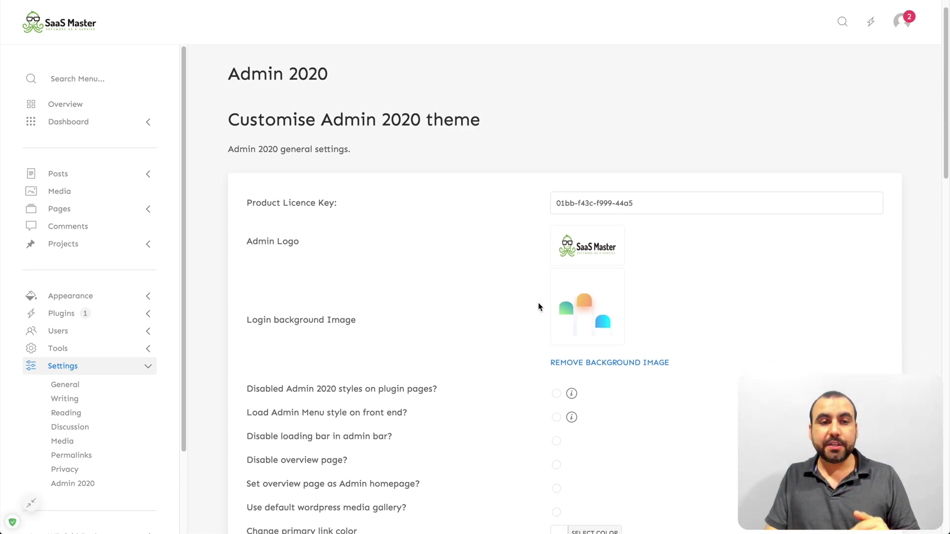
scroll(539, 306, down, 2)
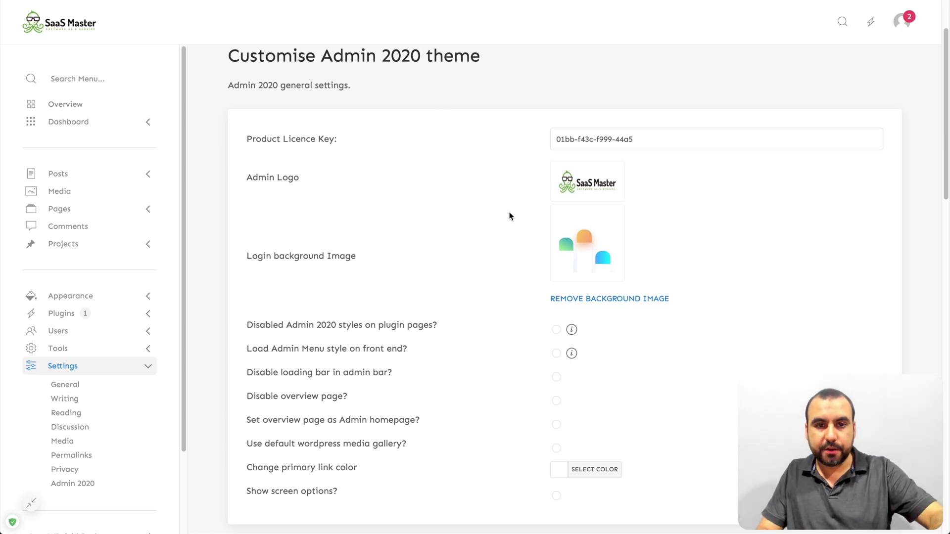
Load the site's /wp-admin/ login page in a new private window.
key(ctrl+shift+n)
text(https://test.saasm.co/wp-admin/)
key(Return)
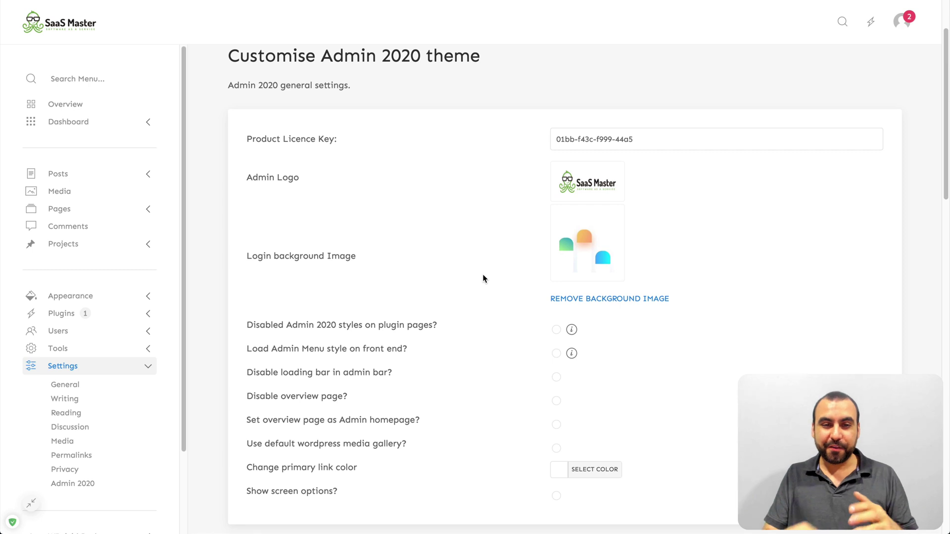
scroll(482, 278, down, 2)
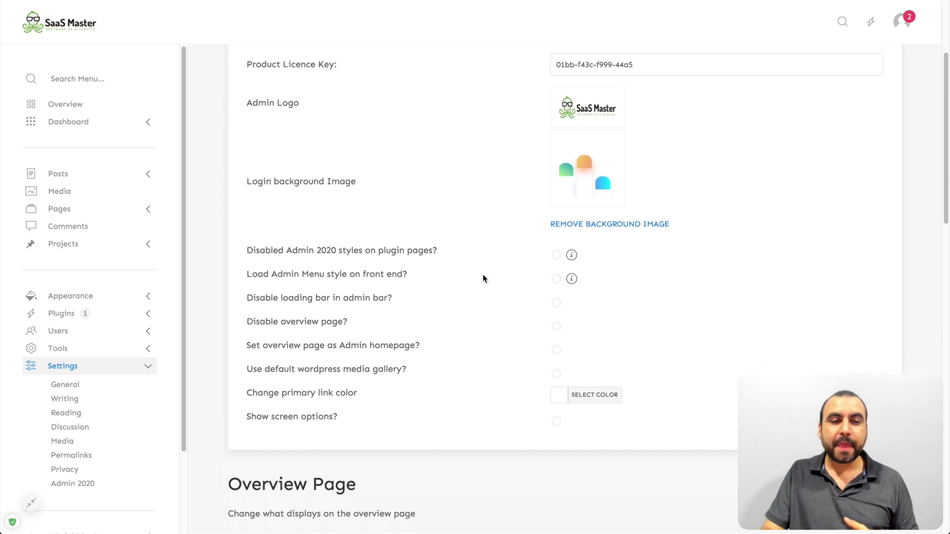
scroll(482, 279, down, 2)
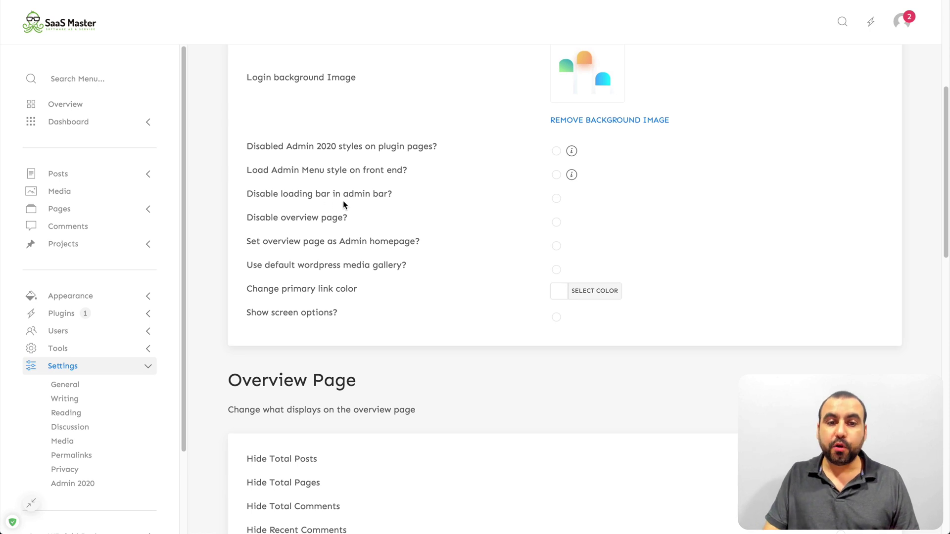
scroll(539, 211, up, 3)
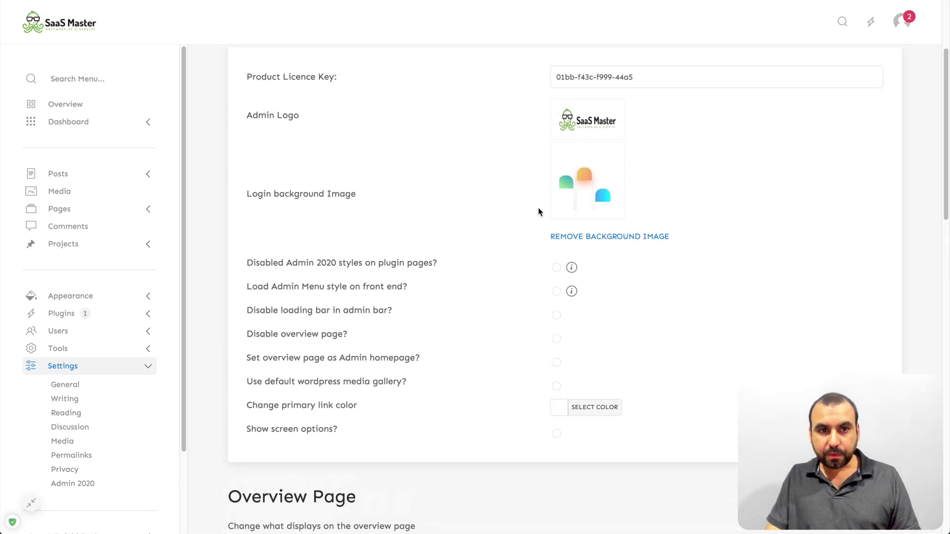
scroll(539, 212, up, 1)
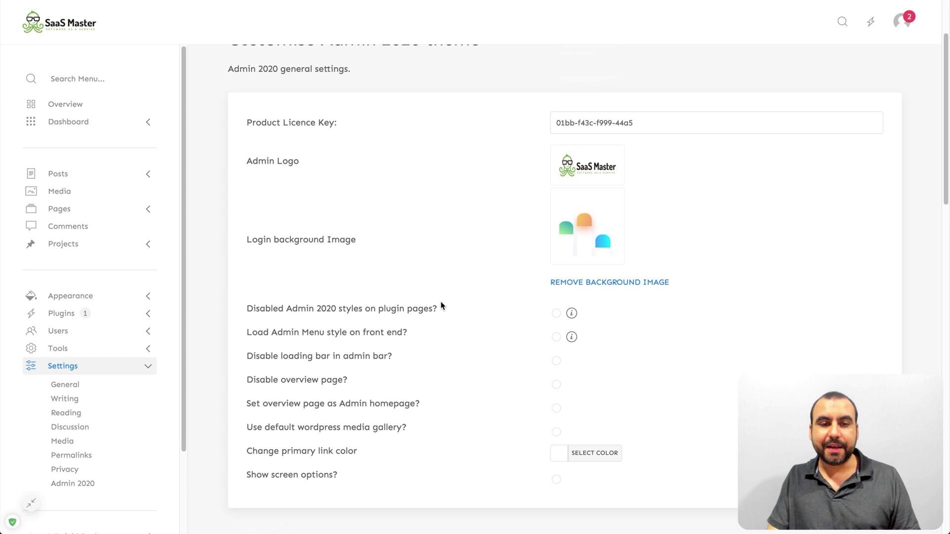
scroll(450, 319, down, 2)
scroll(449, 318, down, 1)
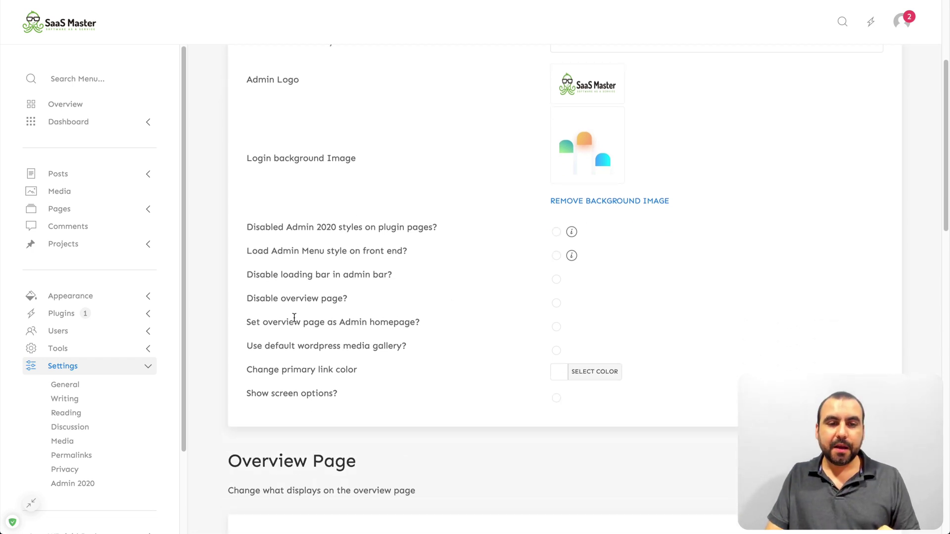
scroll(428, 334, down, 2)
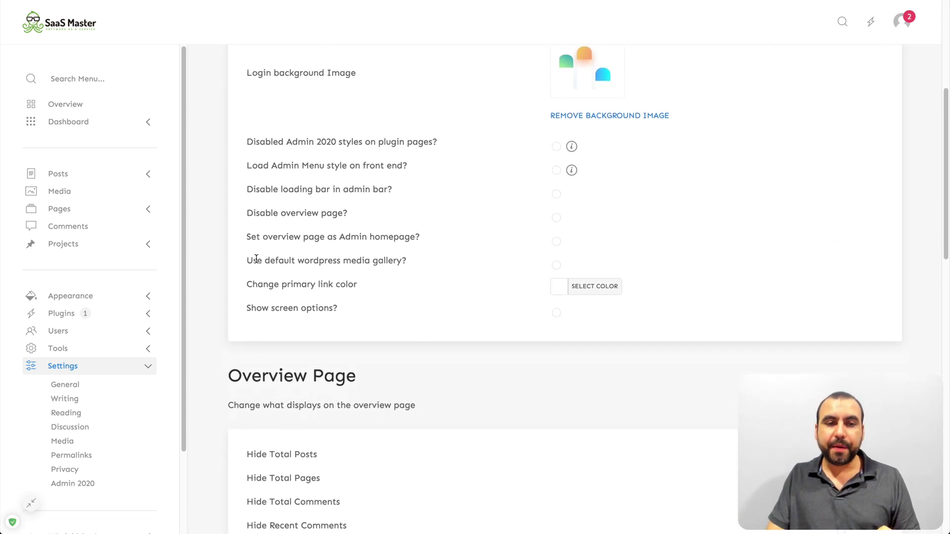
drag(245, 260, 448, 263)
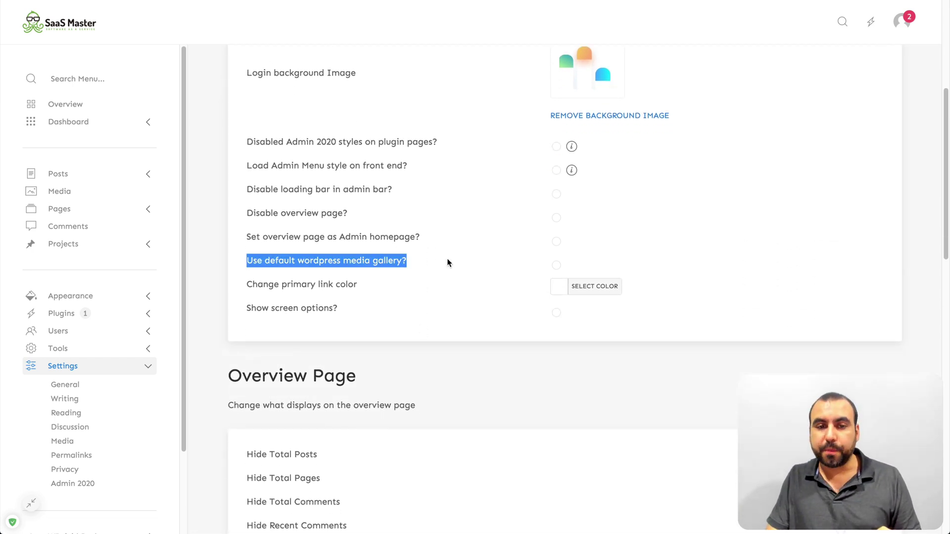
click(493, 265)
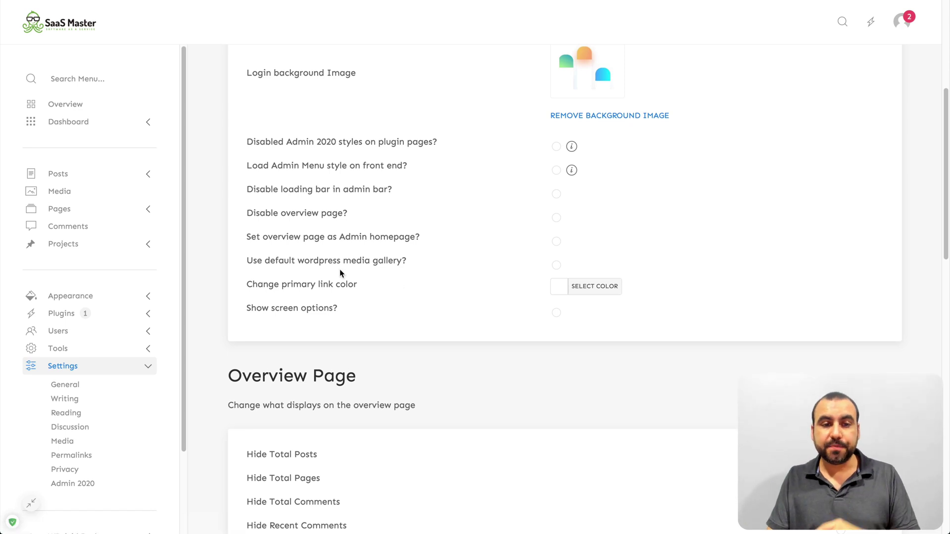
scroll(392, 340, down, 1)
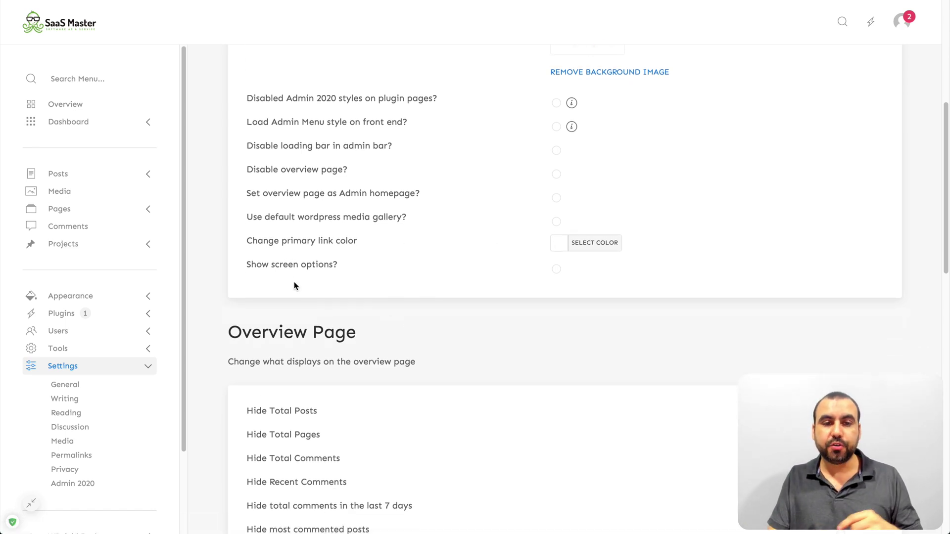
scroll(513, 280, down, 2)
scroll(512, 281, down, 2)
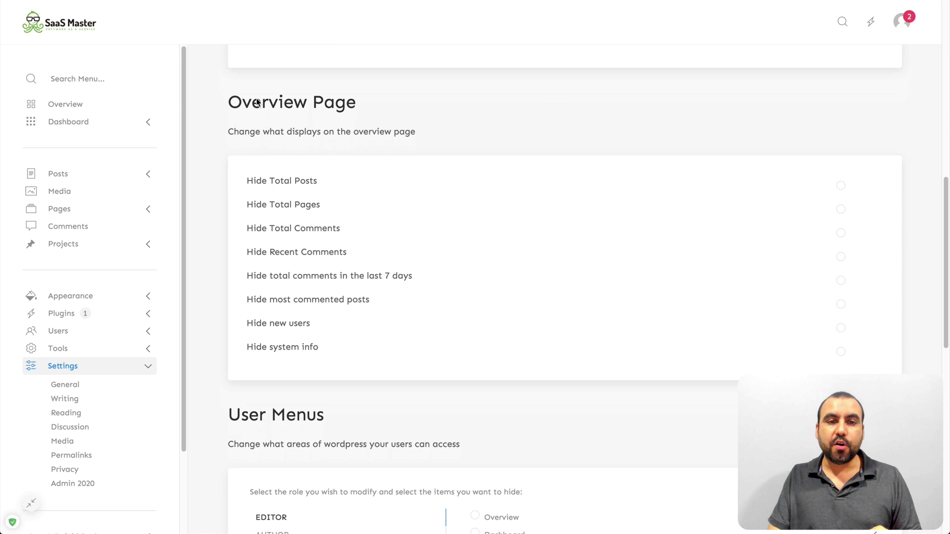
scroll(296, 362, down, 3)
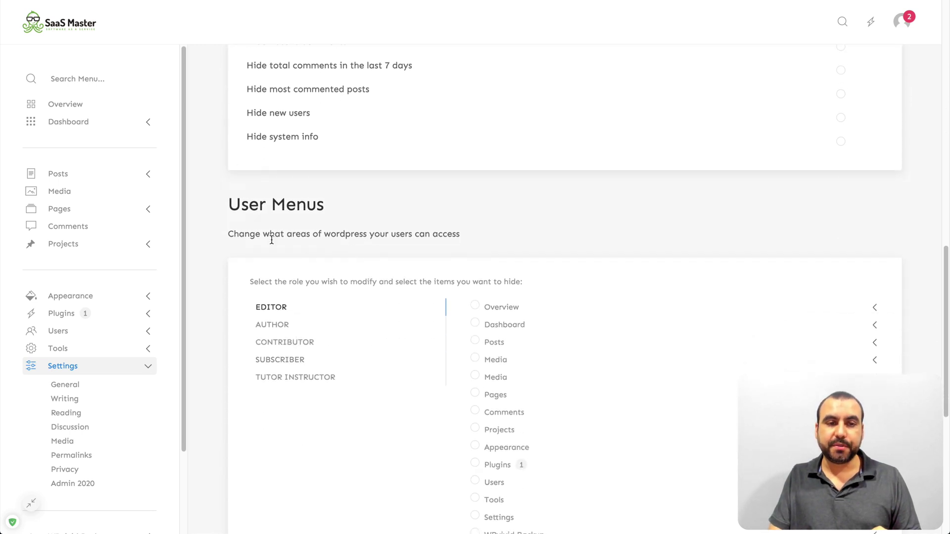
scroll(423, 230, down, 1)
scroll(423, 231, down, 2)
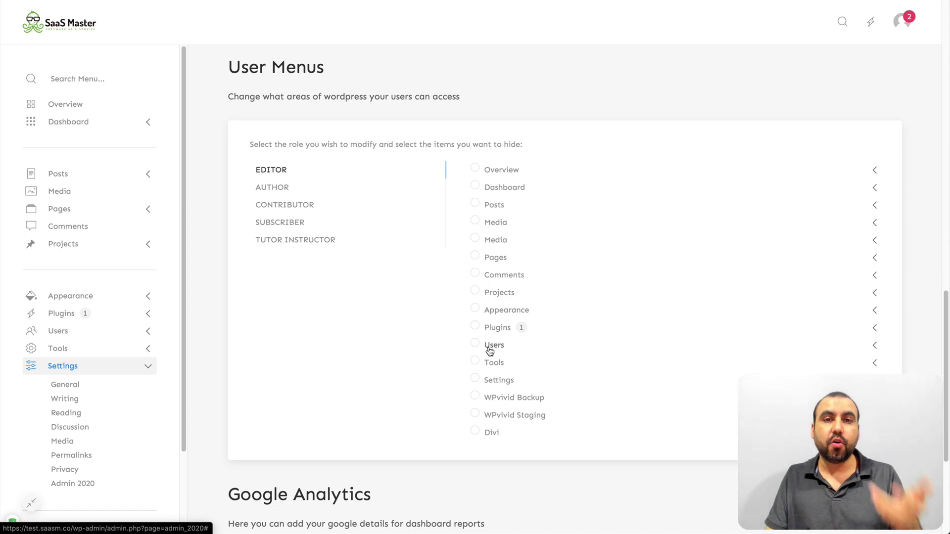
scroll(489, 351, down, 1)
scroll(489, 351, down, 5)
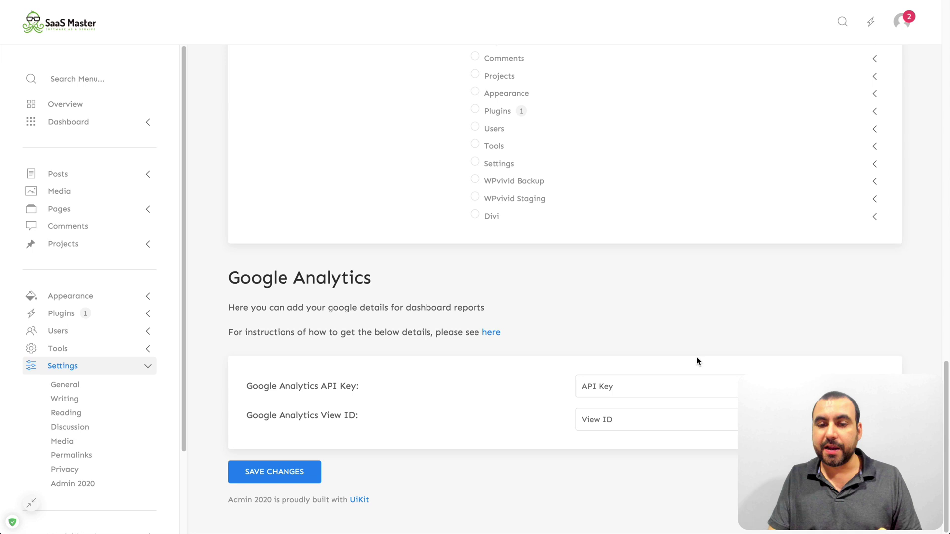
scroll(530, 369, up, 5)
scroll(529, 367, up, 10)
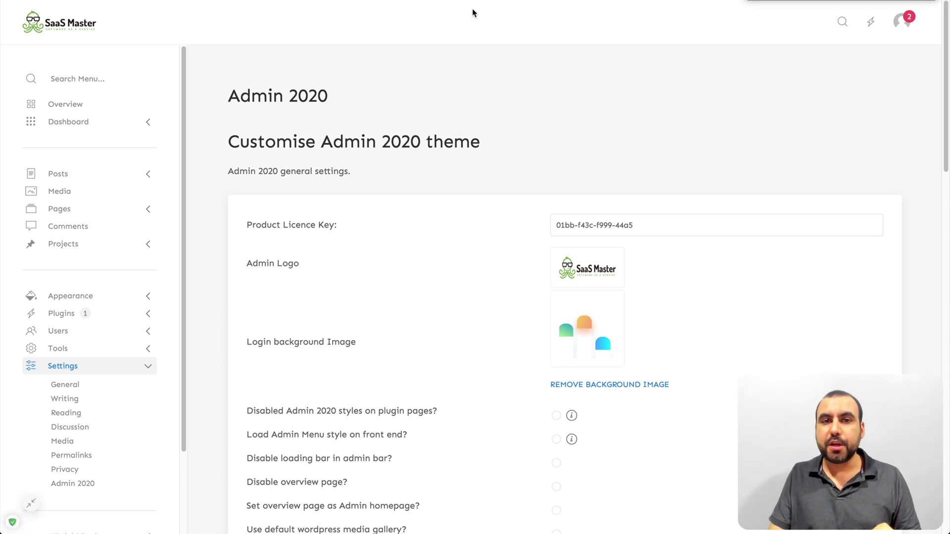
click(904, 23)
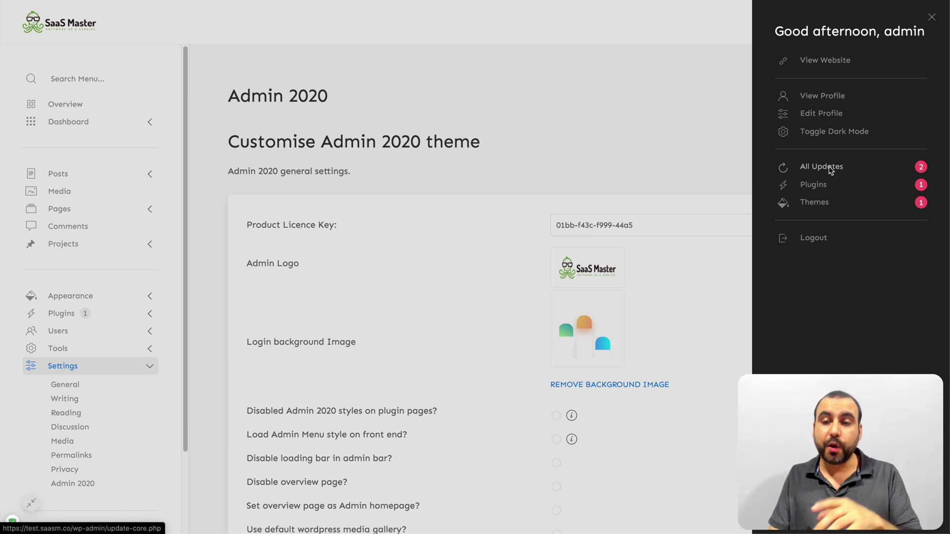
click(932, 16)
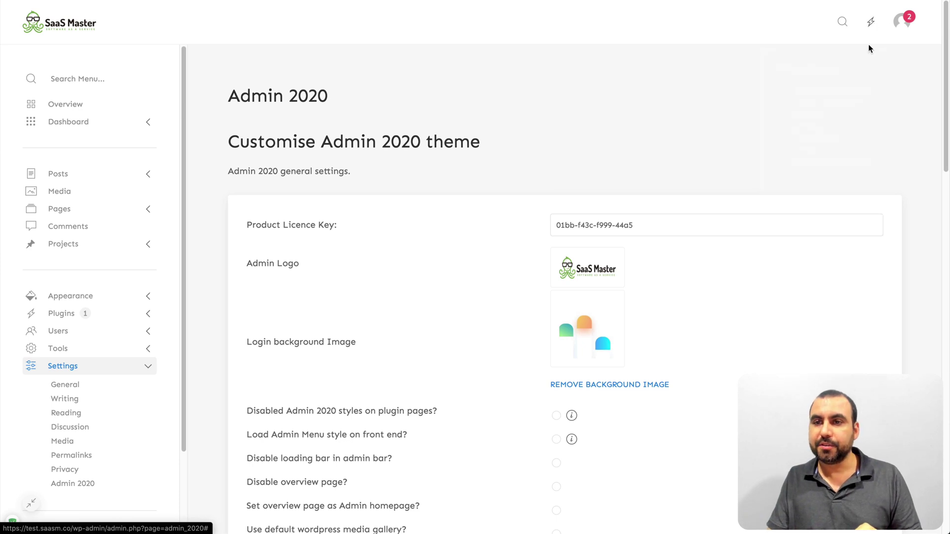
mouse_move(871, 22)
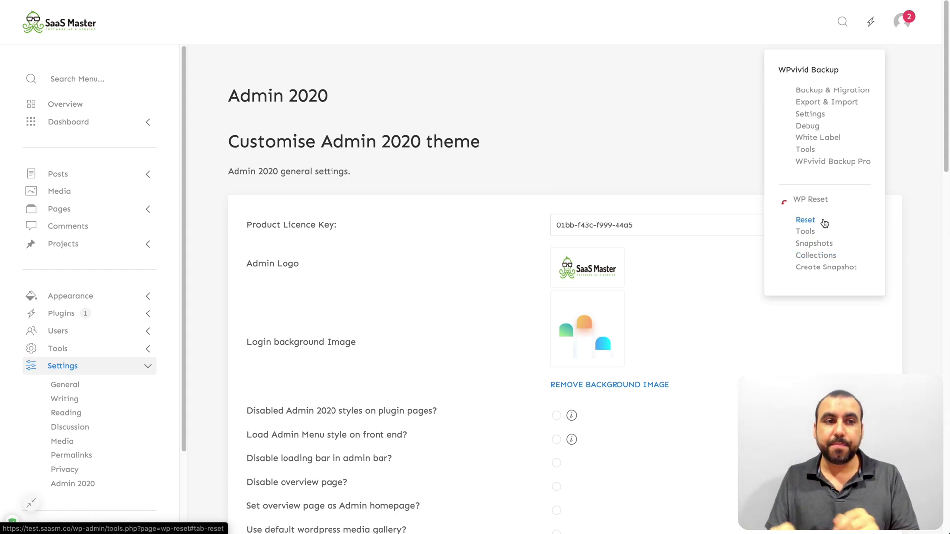
Dismiss the backup shortcuts list and go to Plugins > Installed Plugins.
click(79, 78)
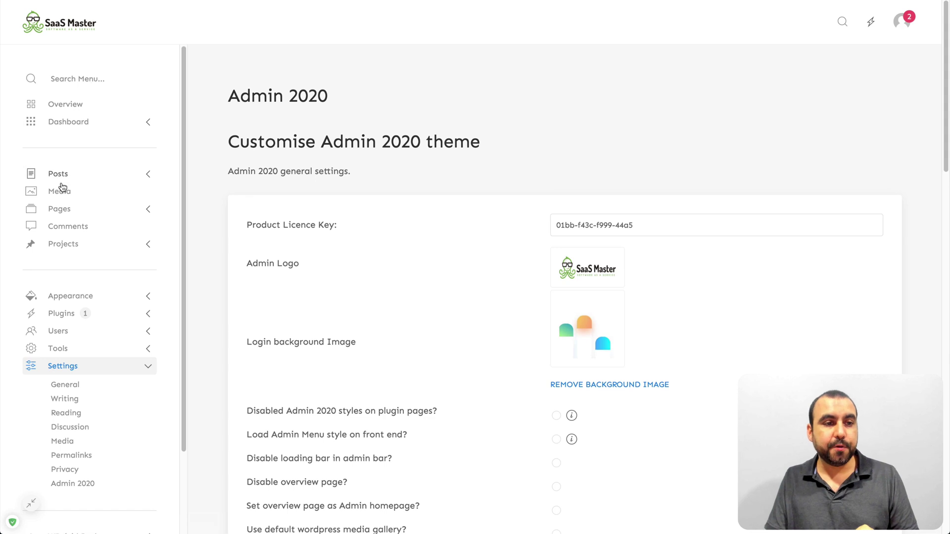
click(73, 312)
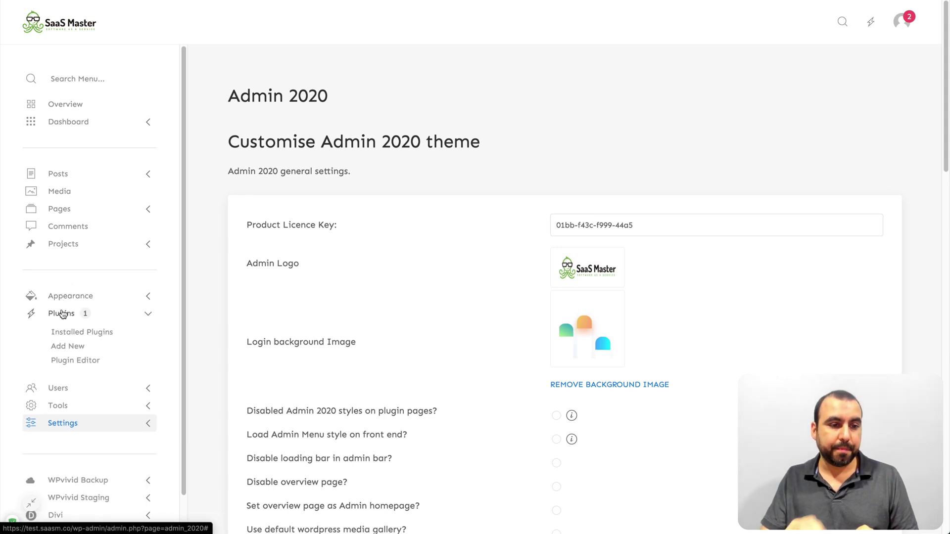
click(69, 335)
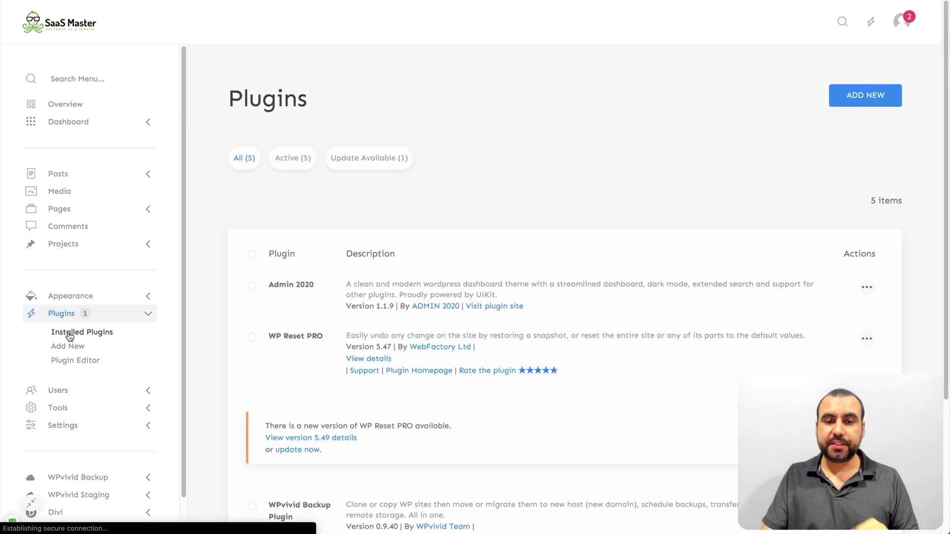
scroll(371, 361, down, 3)
scroll(371, 367, up, 2)
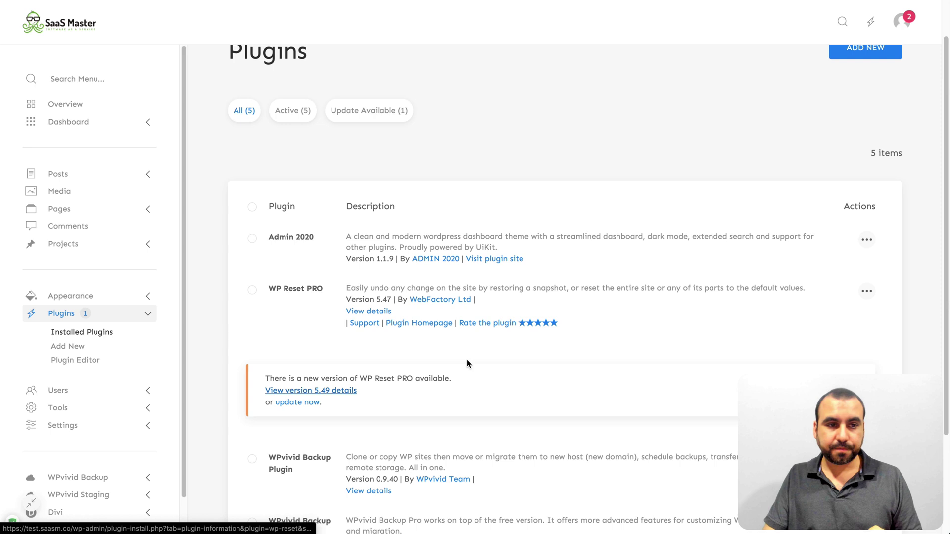
Visit Tools > Available Tools, then the Import page.
click(63, 410)
click(66, 369)
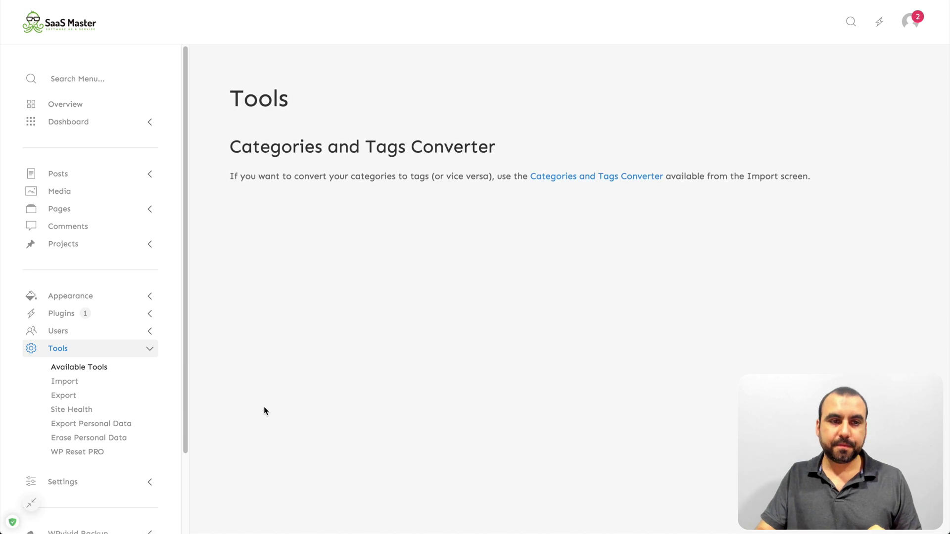
click(72, 383)
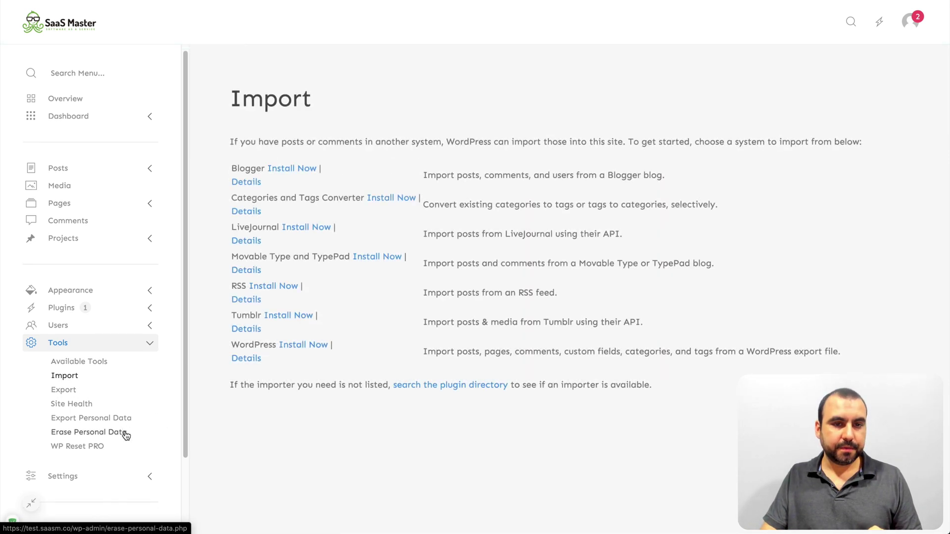
scroll(124, 431, down, 2)
View the Divi Theme Options, then go to Settings > General.
click(74, 475)
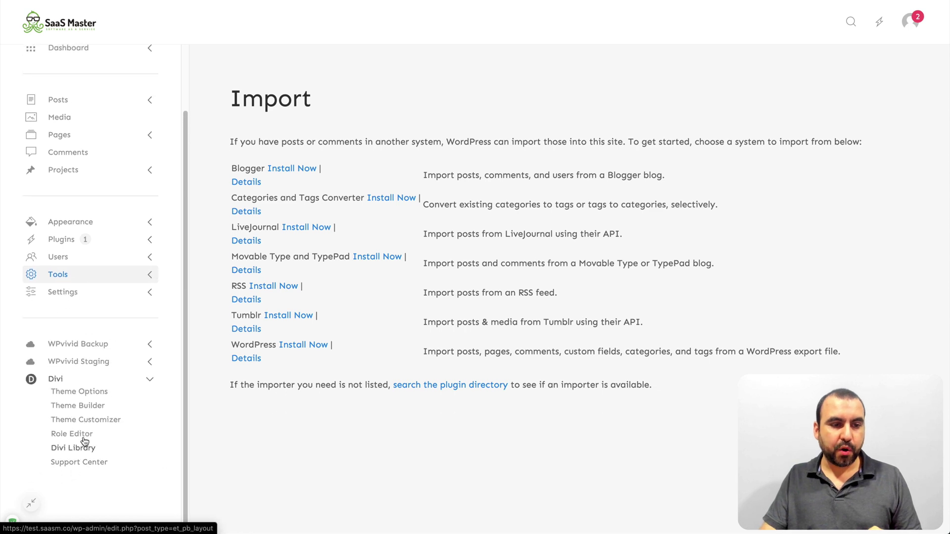
click(77, 398)
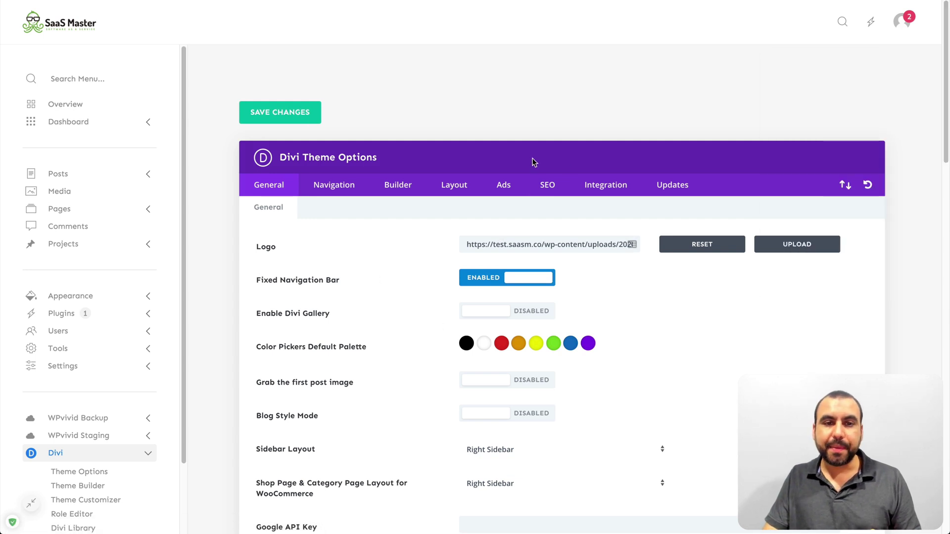
scroll(405, 296, down, 5)
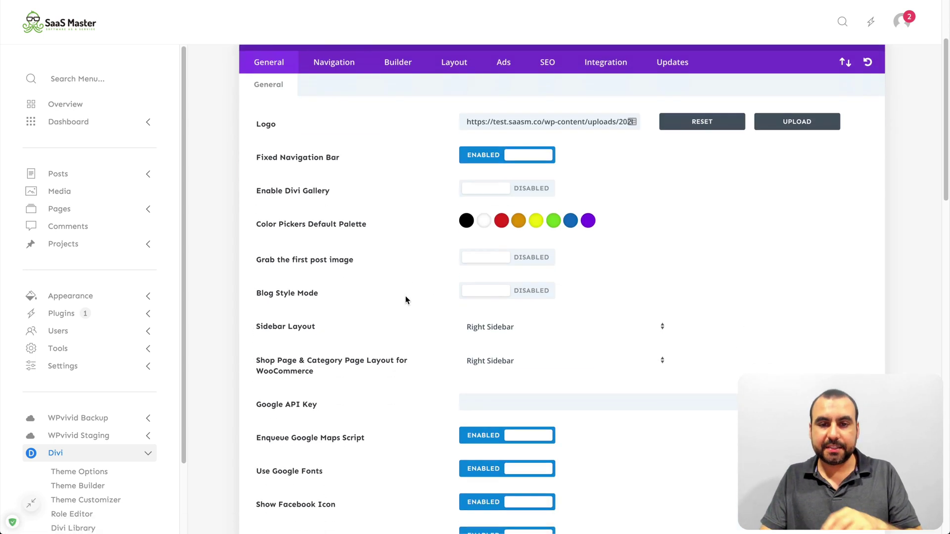
click(74, 365)
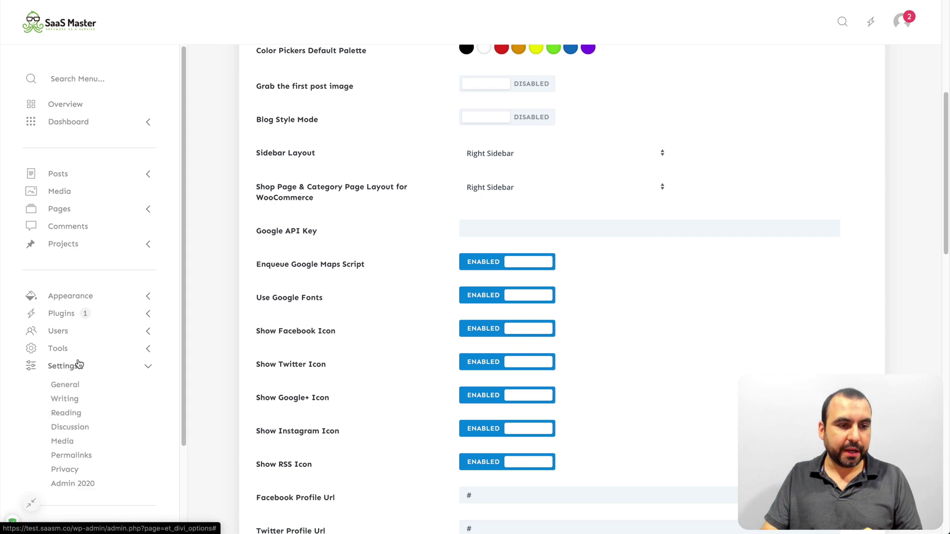
click(74, 388)
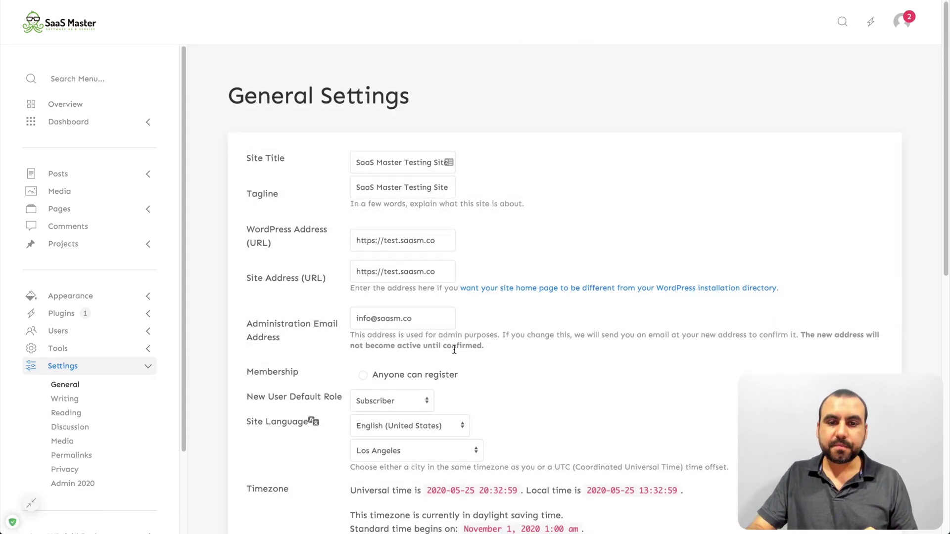
scroll(451, 347, down, 5)
scroll(454, 348, up, 4)
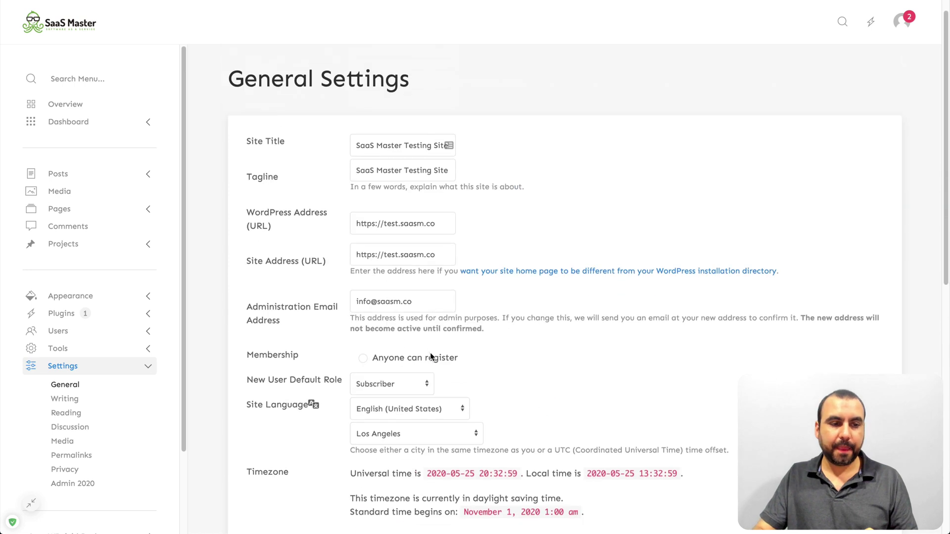
Go to the Writing Settings page from the Settings menu.
click(69, 399)
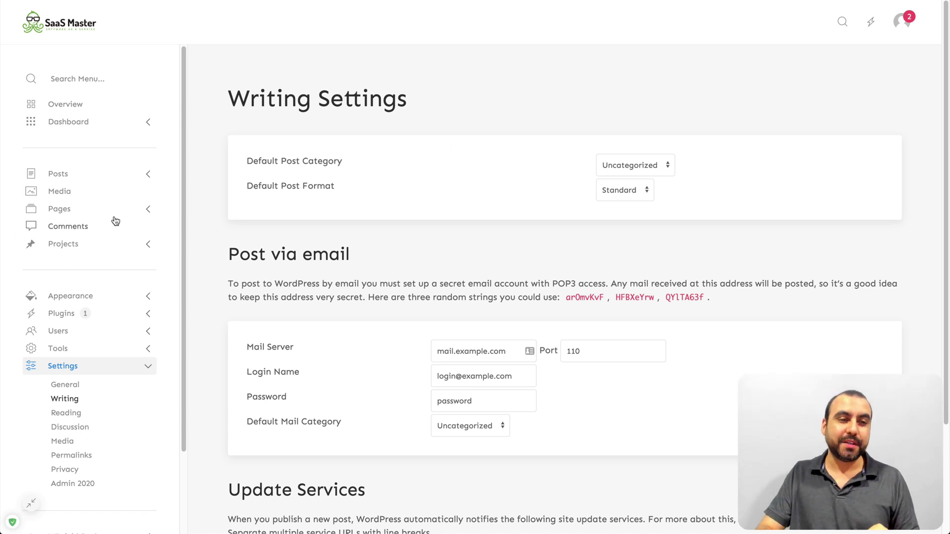
Start a new page via Pages and dismiss the block editor's welcome guide.
click(66, 213)
click(70, 245)
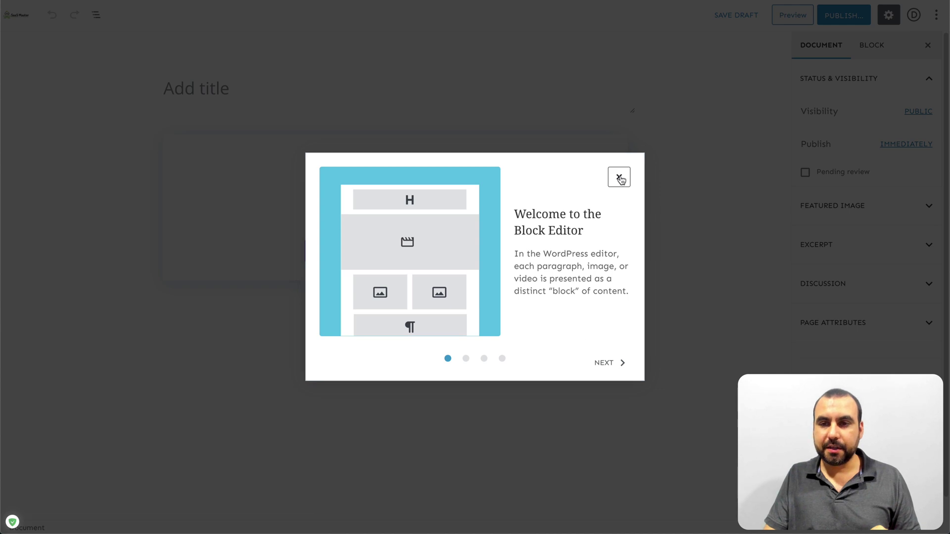
click(621, 179)
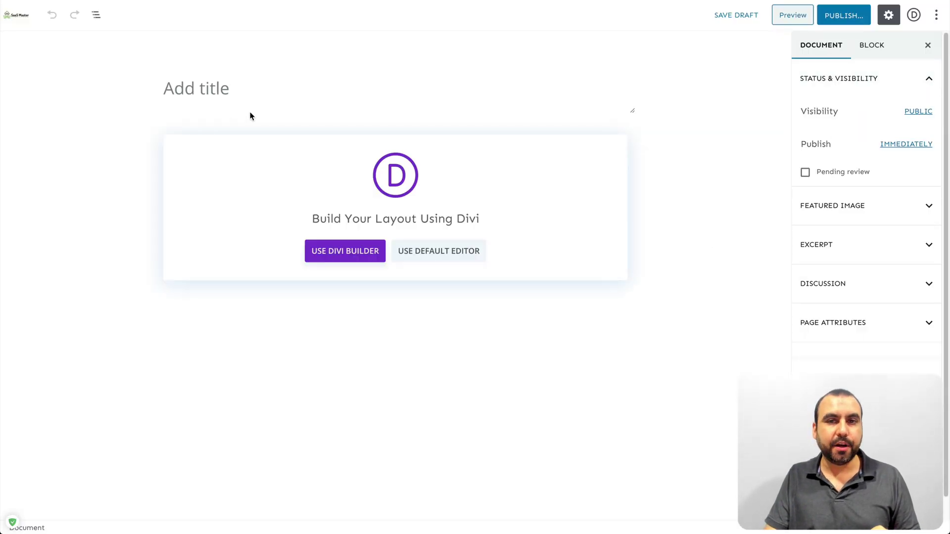
Close the editor's options menu and exit the editor to the Pages list.
click(937, 16)
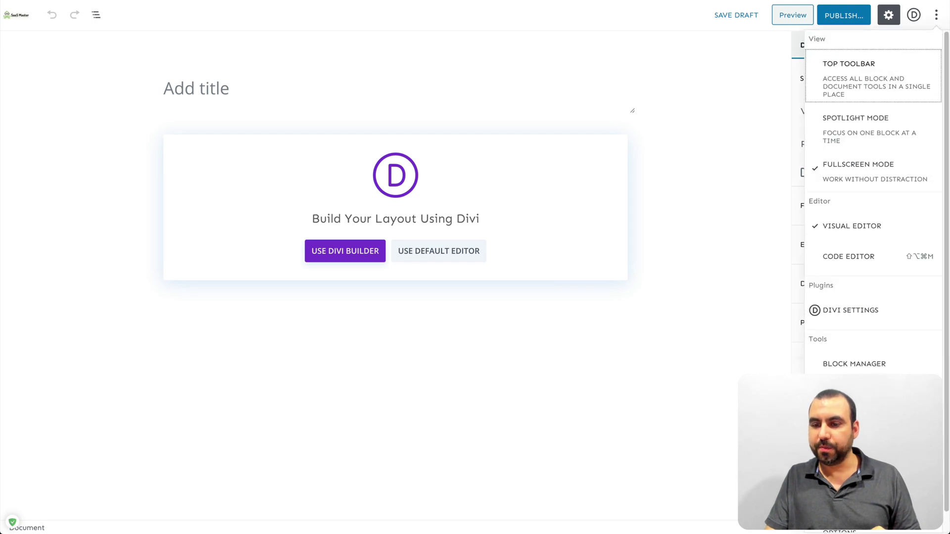
scroll(872, 223, down, 1)
click(520, 393)
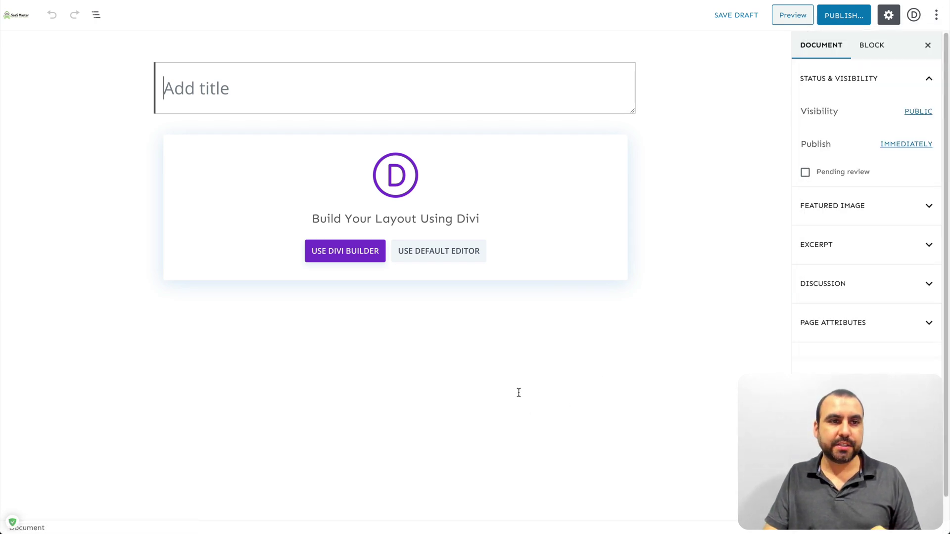
click(26, 20)
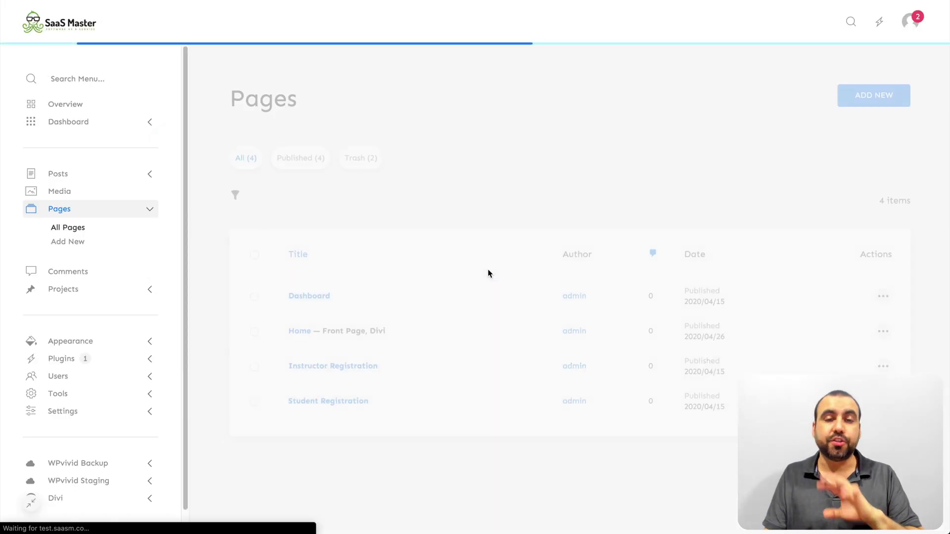
Turn on dark mode from the profile panel, then go to the Overview dashboard.
click(906, 22)
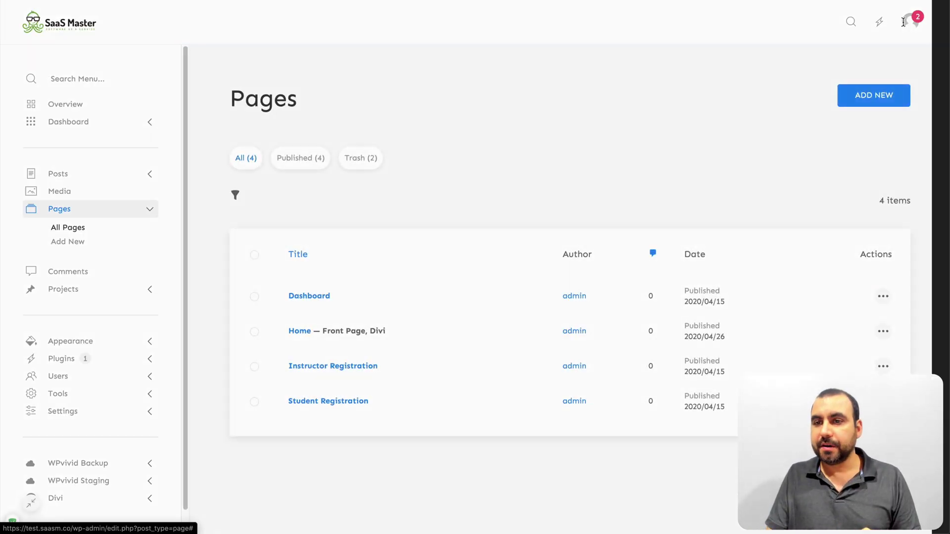
click(846, 135)
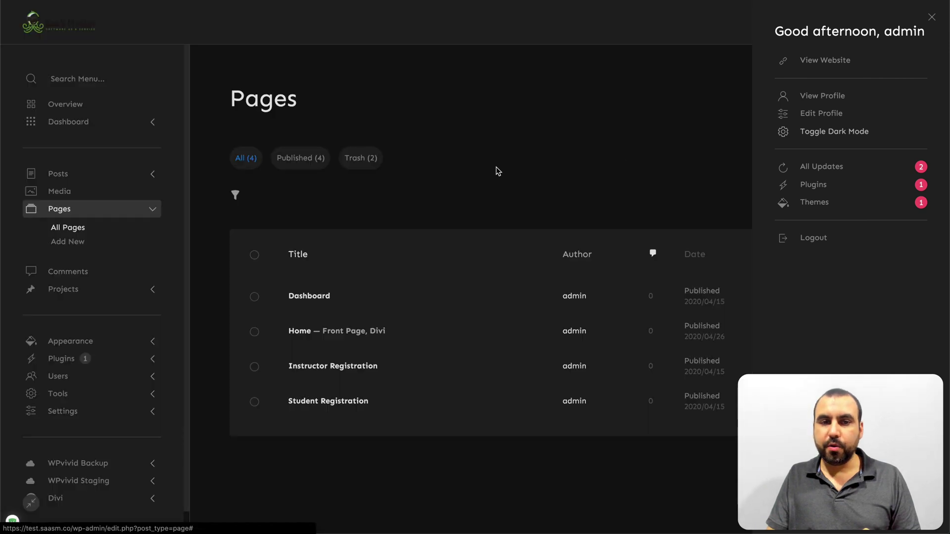
click(521, 168)
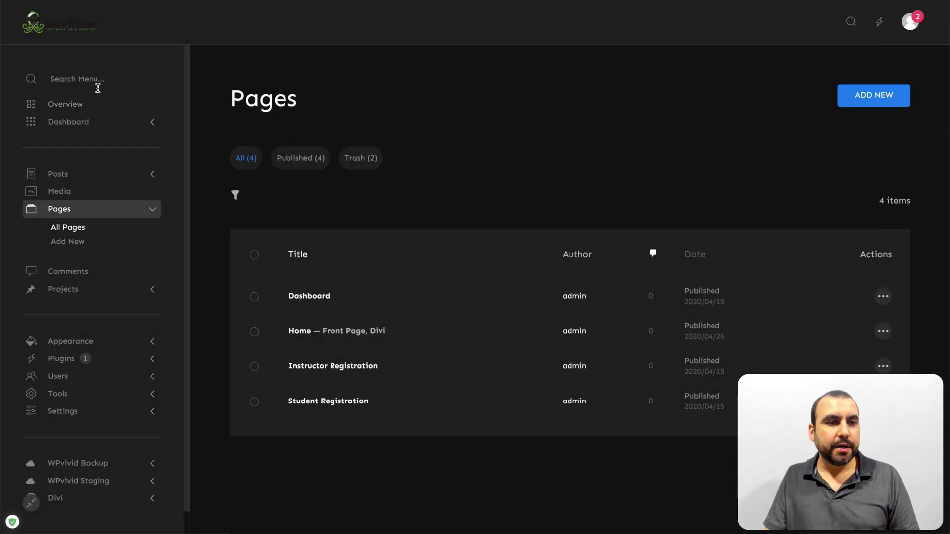
click(78, 107)
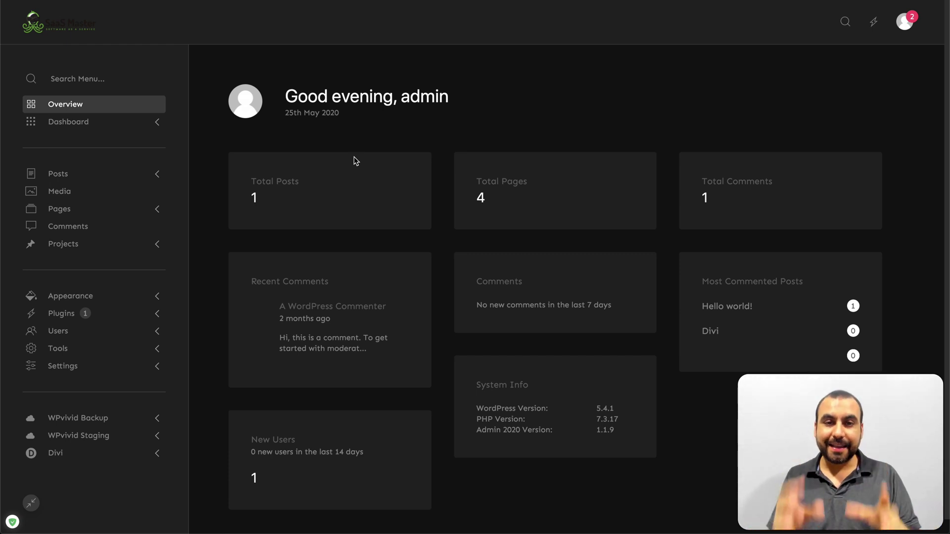
Browse the Media Library, view Comments, and expand the WPvivid Backup menu.
click(54, 191)
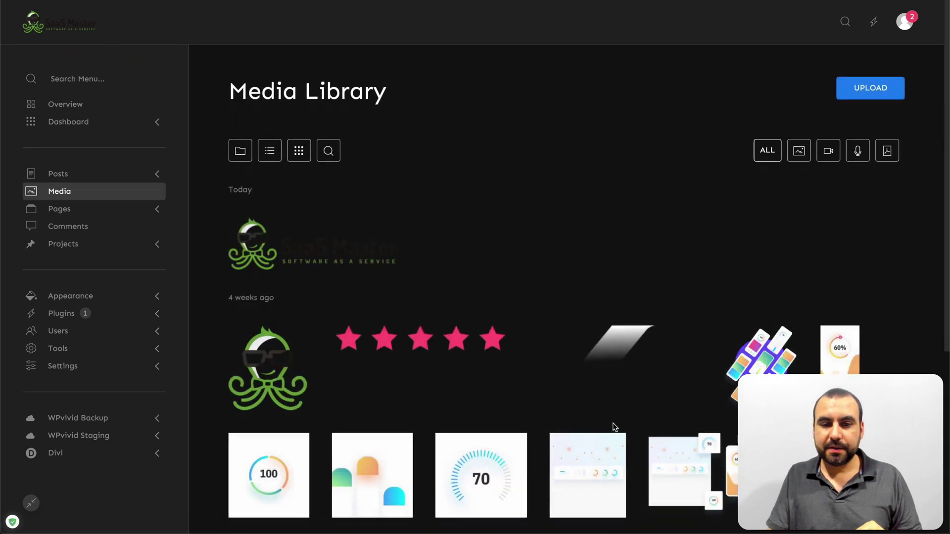
scroll(615, 424, down, 2)
scroll(614, 428, down, 4)
scroll(614, 428, up, 1)
scroll(350, 384, up, 3)
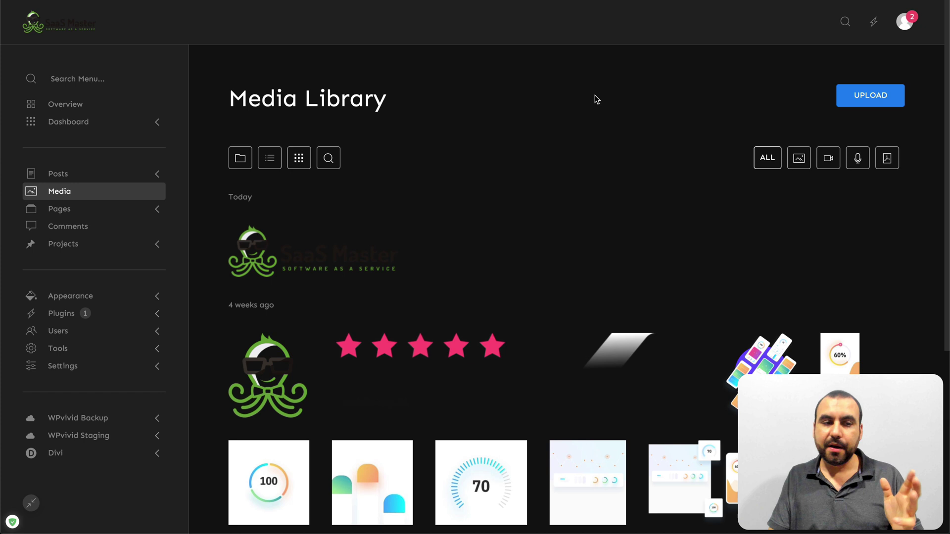
click(89, 228)
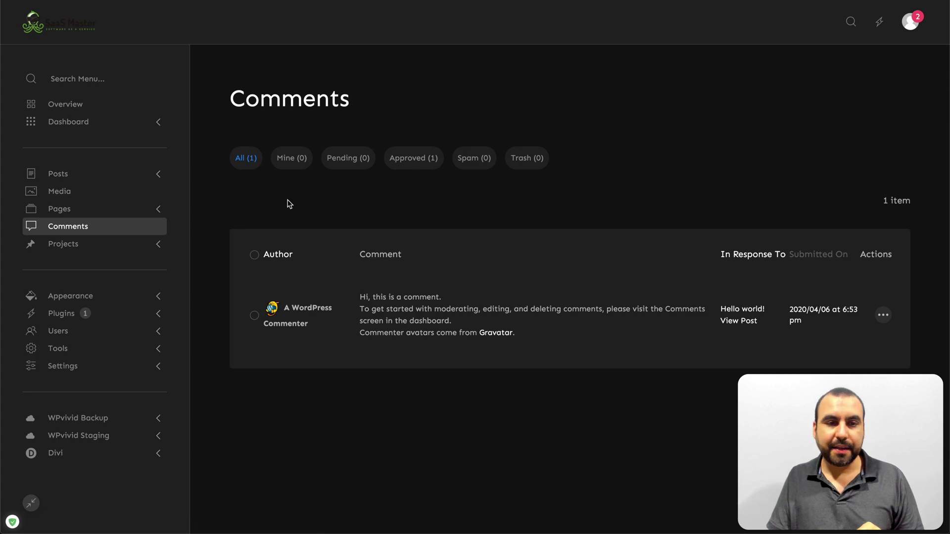
click(82, 420)
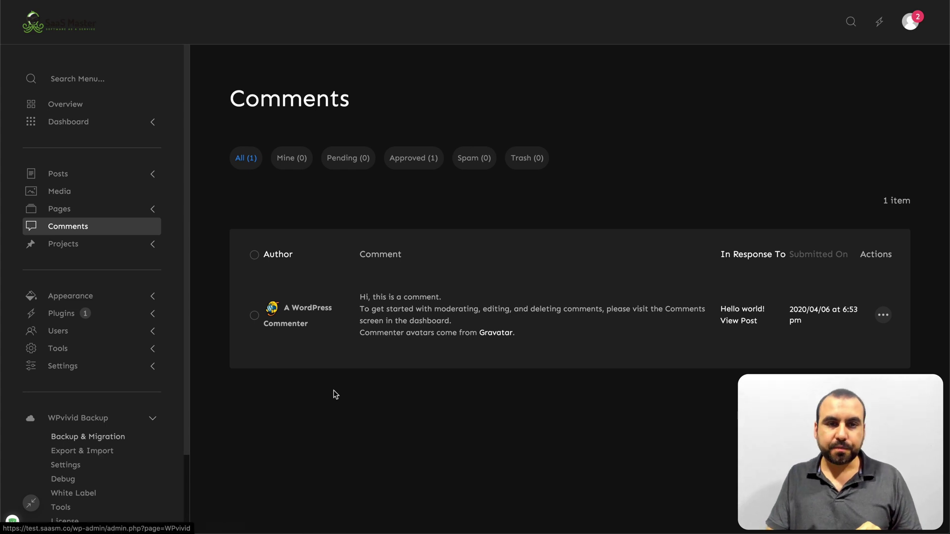
View WPvivid Backup & Migration, then the Updates page listing WP Reset PRO and Divi updates.
click(83, 438)
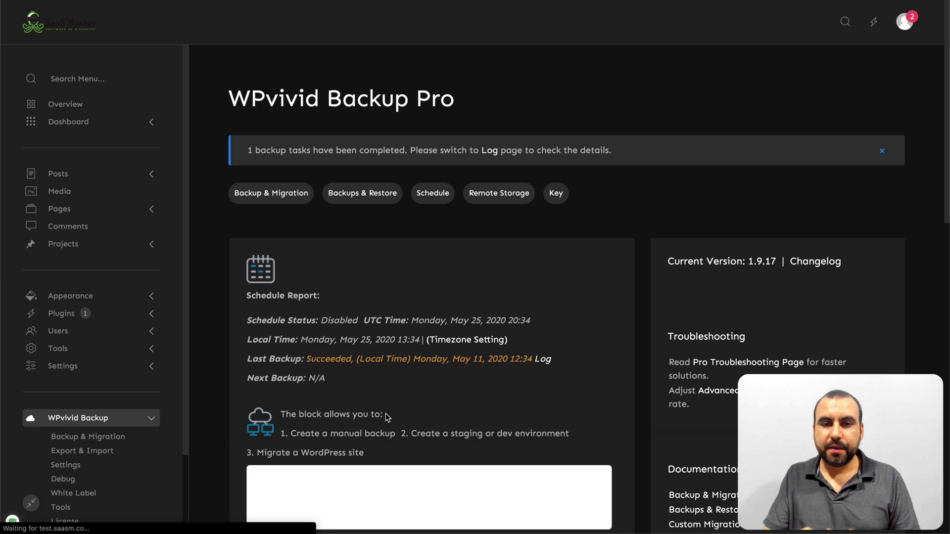
scroll(386, 417, down, 5)
scroll(386, 417, down, 3)
scroll(386, 417, down, 2)
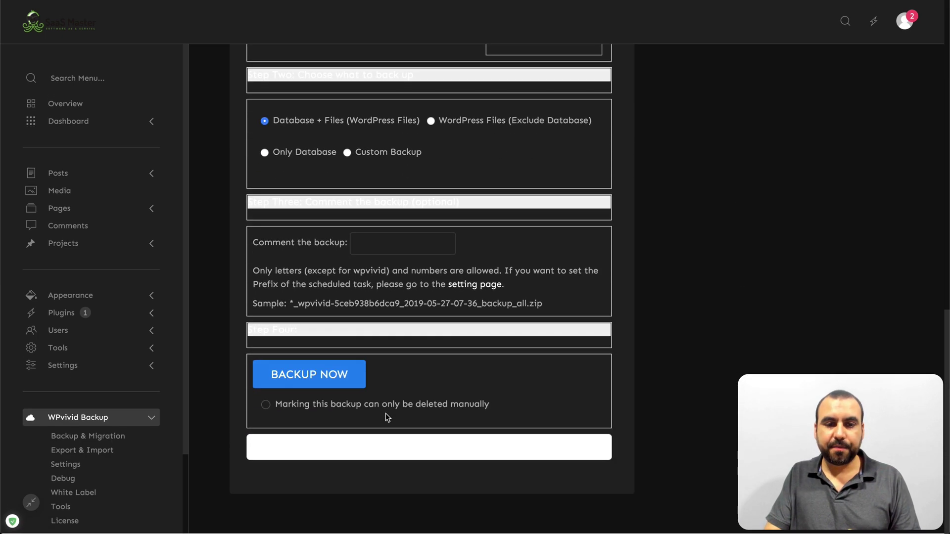
scroll(386, 417, up, 6)
scroll(385, 417, up, 3)
scroll(385, 417, down, 4)
scroll(386, 418, down, 1)
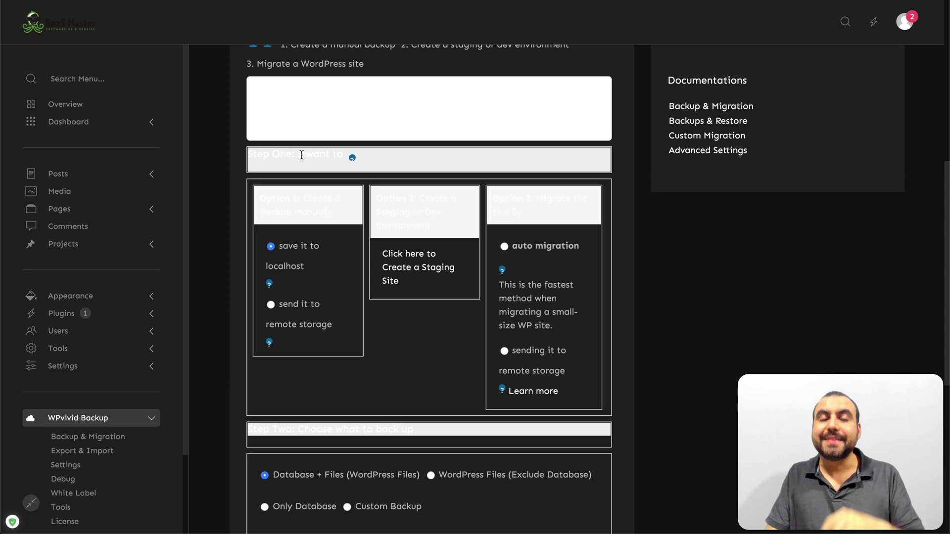
scroll(302, 155, up, 2)
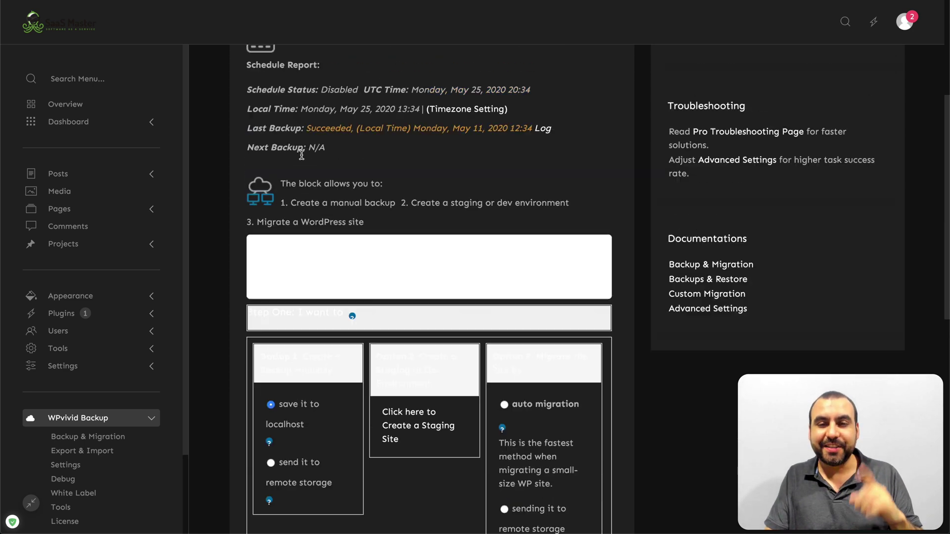
scroll(325, 225, up, 3)
scroll(331, 275, up, 1)
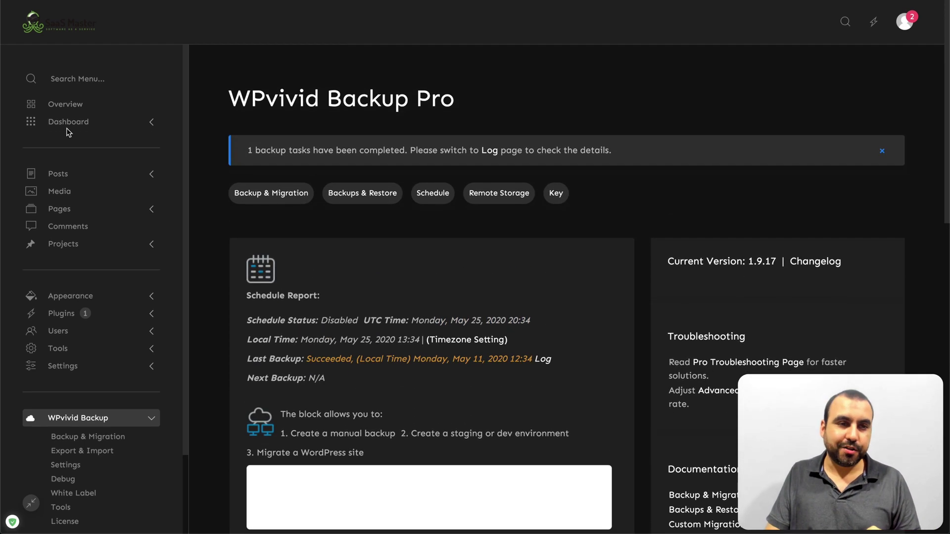
click(83, 122)
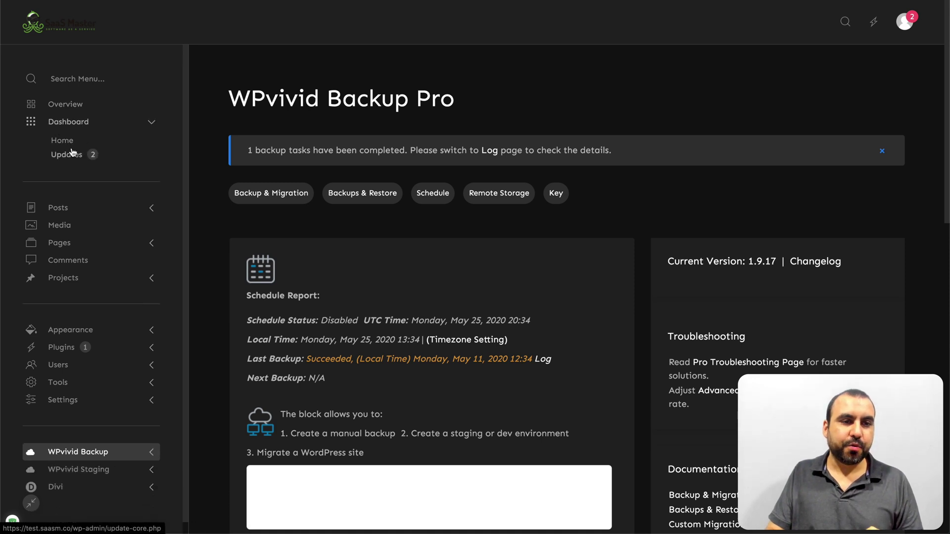
click(69, 155)
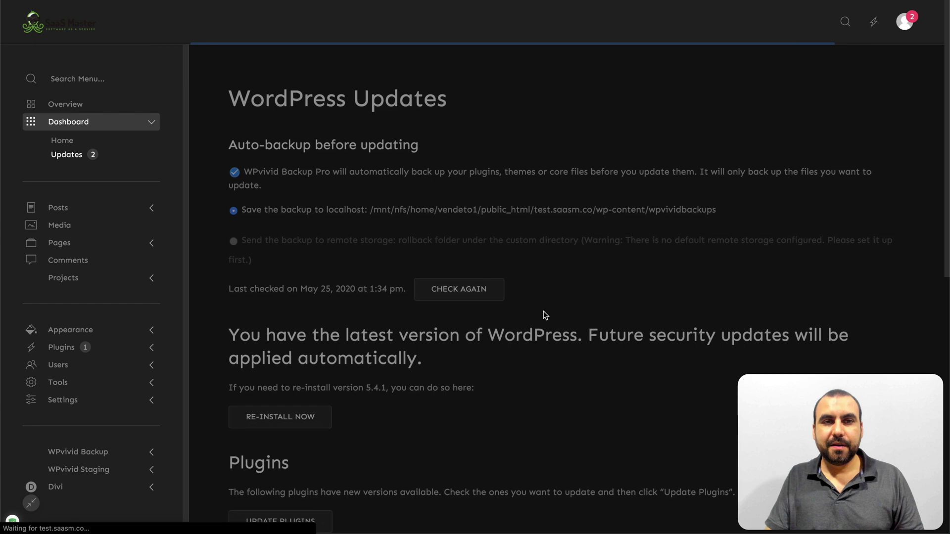
scroll(568, 408, down, 2)
scroll(568, 409, down, 2)
scroll(567, 408, down, 2)
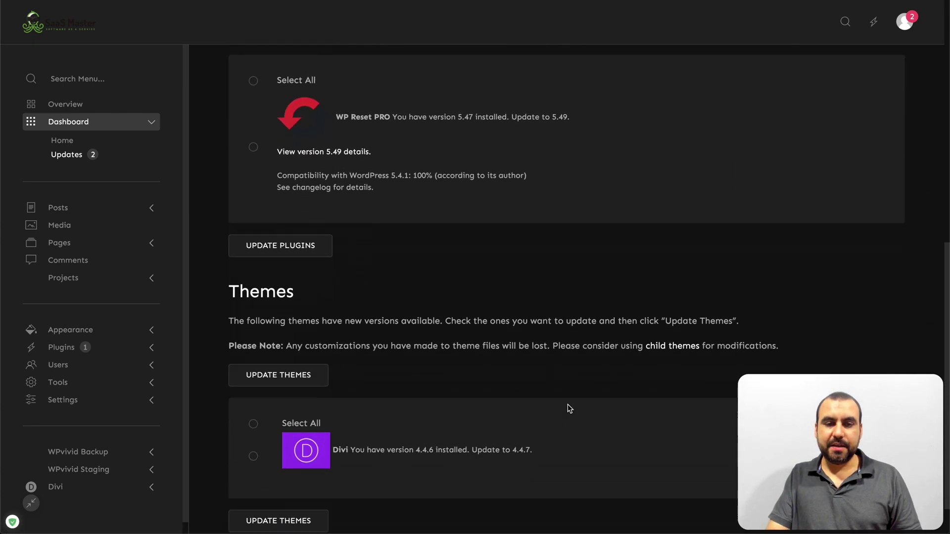
scroll(568, 408, up, 5)
scroll(445, 296, up, 2)
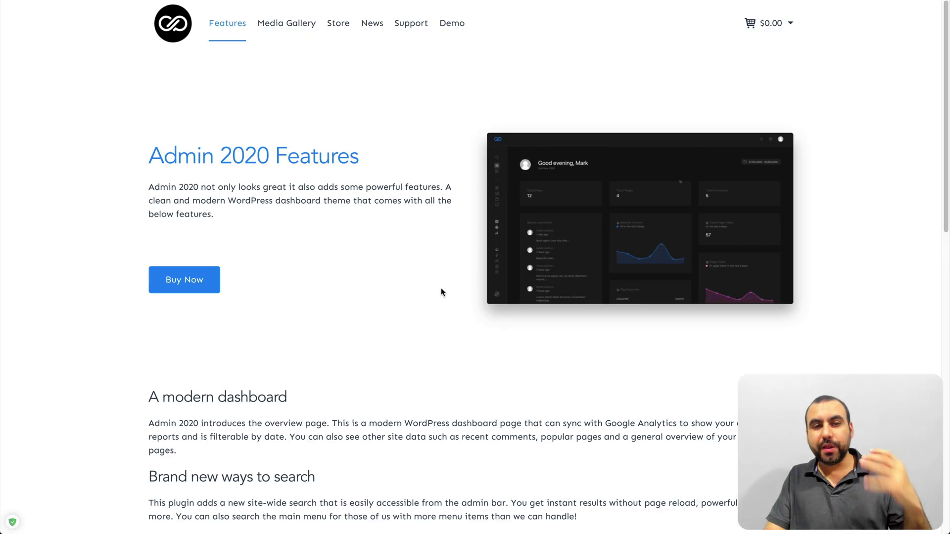
scroll(441, 292, down, 1)
scroll(441, 292, down, 3)
scroll(441, 291, down, 3)
scroll(441, 291, down, 3)
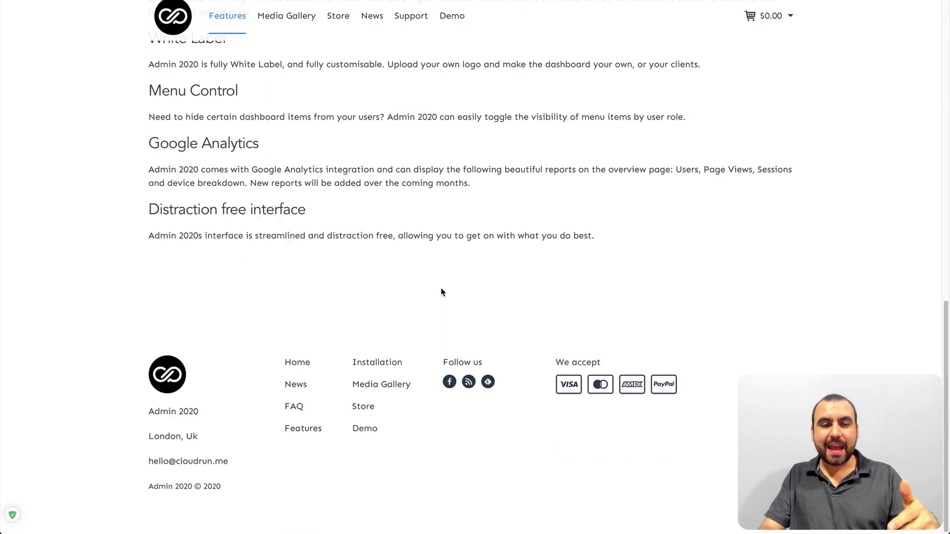
scroll(441, 291, up, 2)
scroll(440, 292, up, 8)
scroll(442, 292, down, 1)
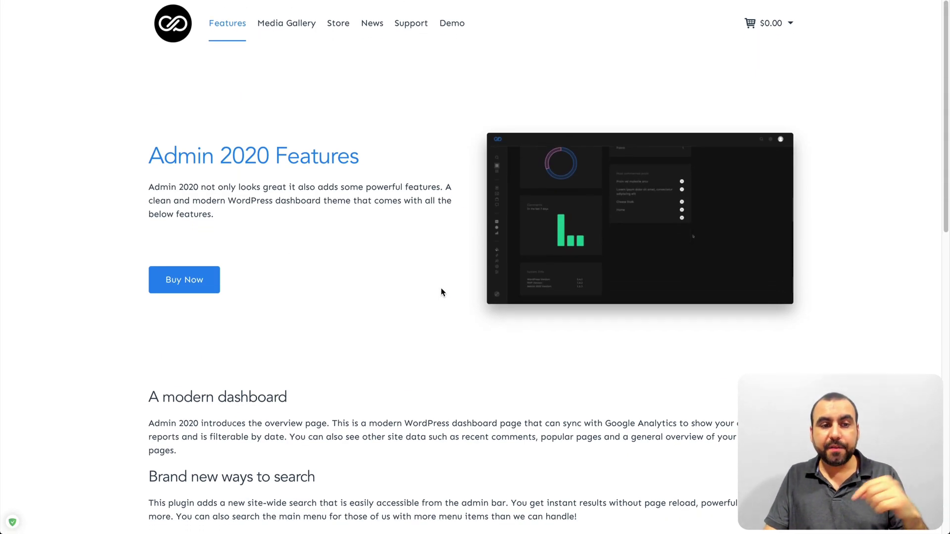
Go to the Admin 2020 Store page with licences priced $100, $50 and $15.
click(338, 23)
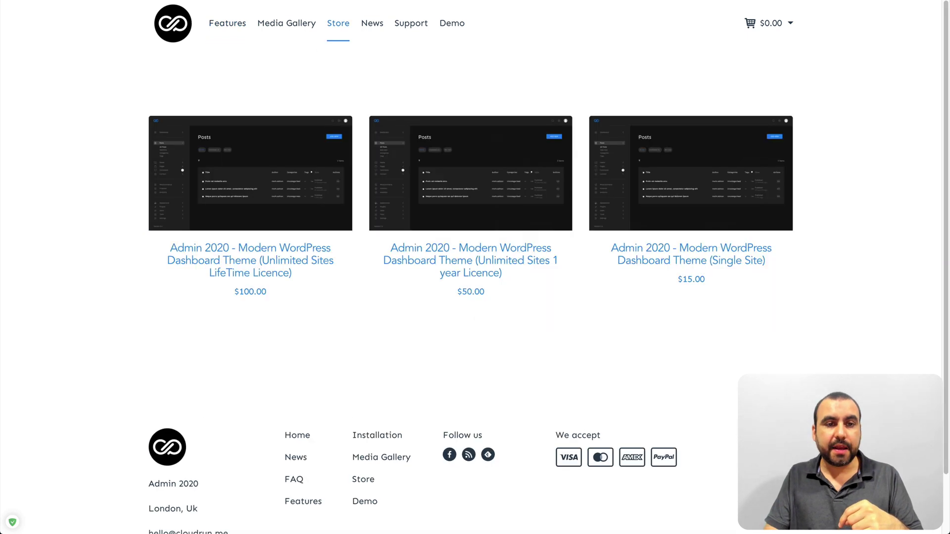